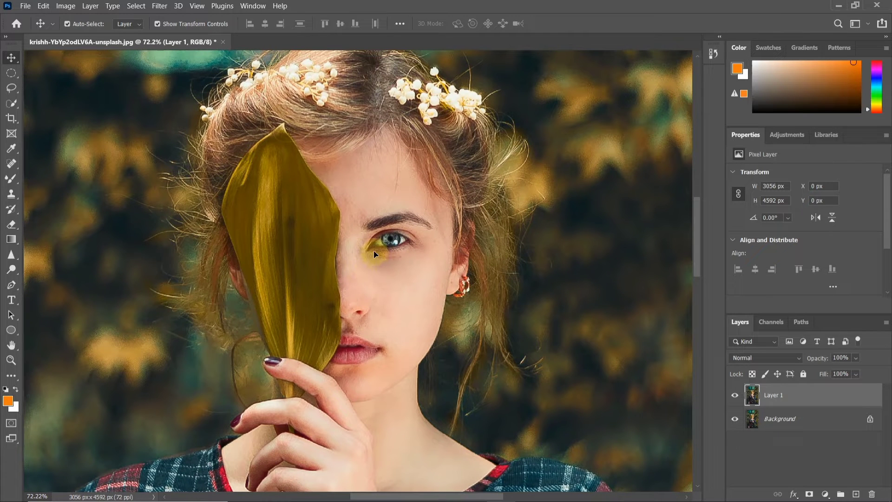
- Lasso the uncovered half of the face with its surrounding hair and copy the selection to a new layer
click(13, 90)
click(35, 87)
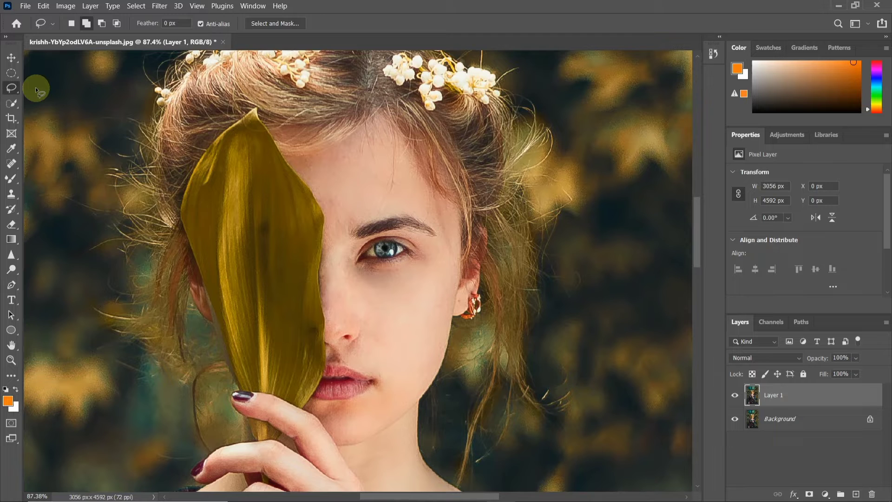
scroll(362, 222, up, 1)
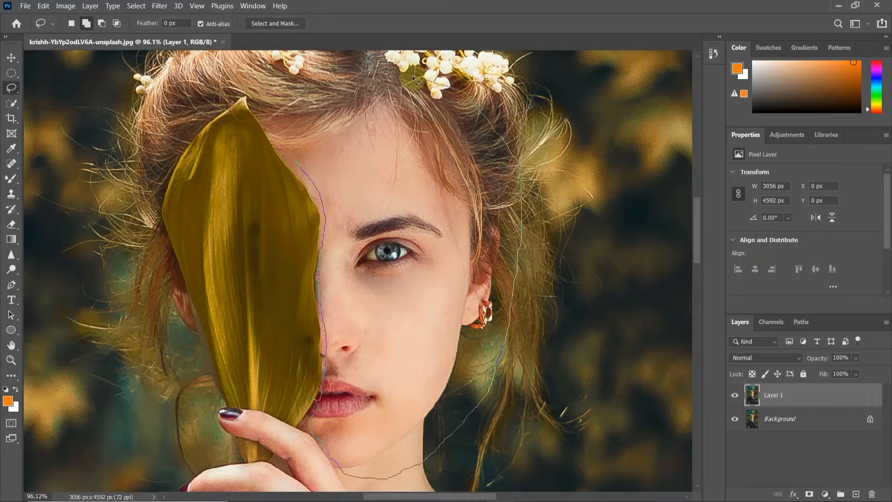
click(299, 164)
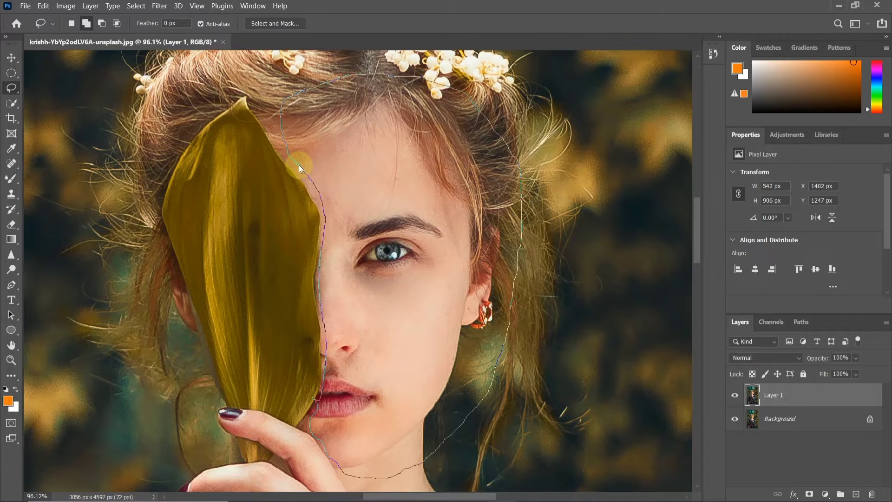
right_click(342, 180)
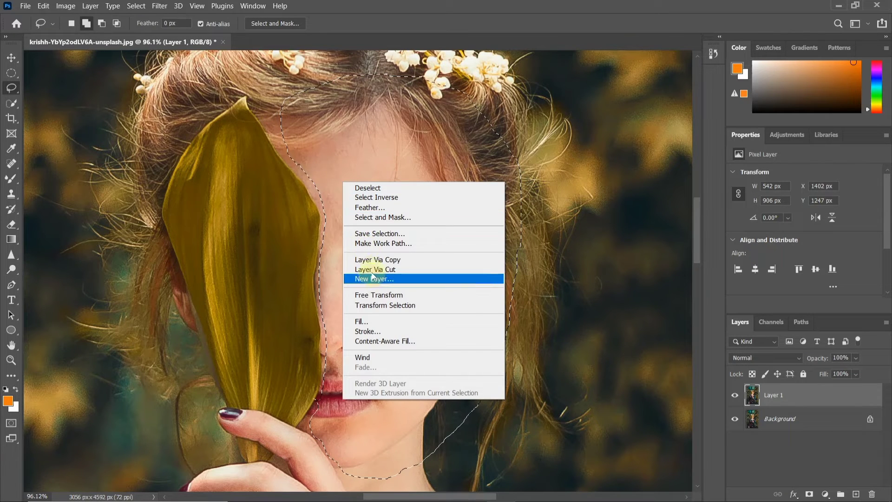
click(414, 262)
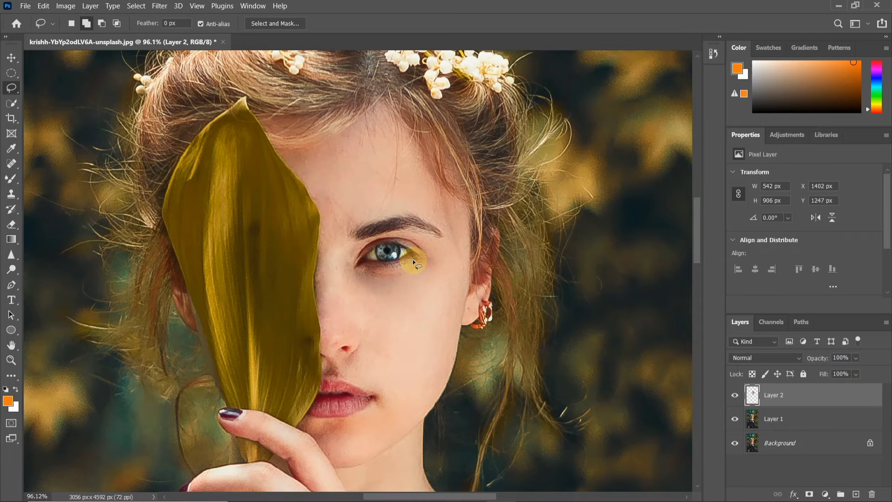
- Flip the copied half of the face on Layer 2 horizontally
scroll(397, 261, down, 2)
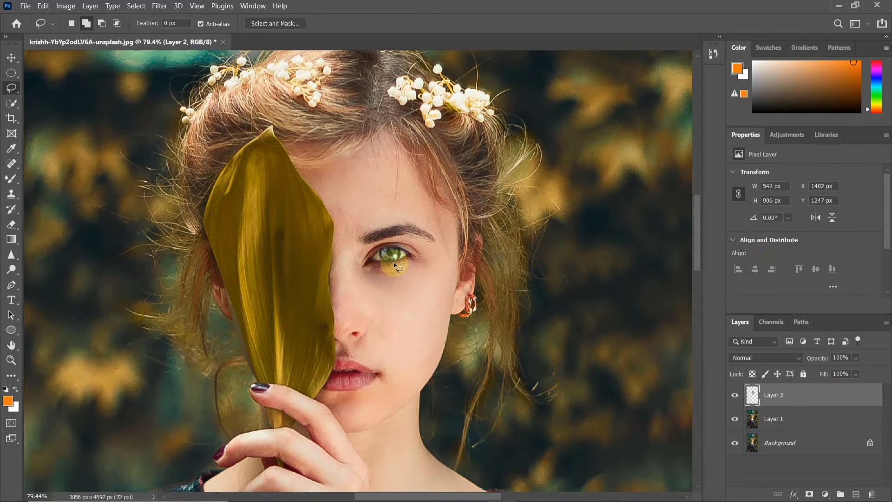
click(10, 57)
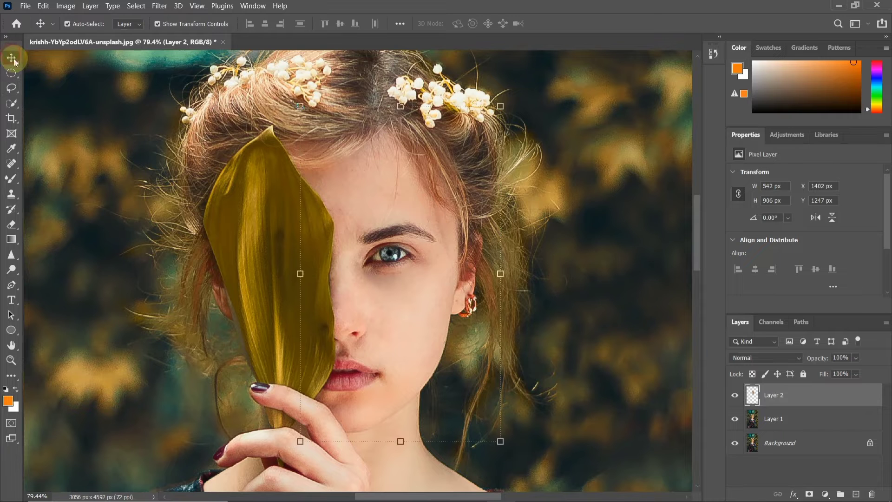
click(782, 403)
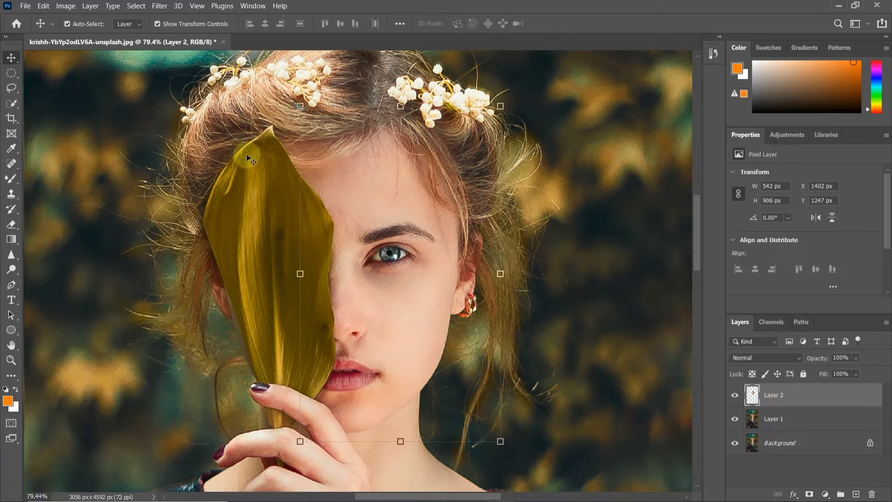
click(65, 6)
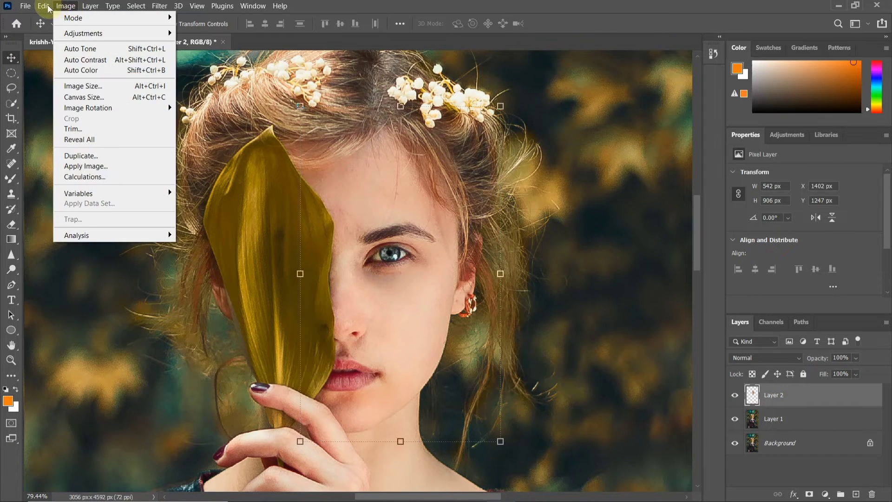
mouse_move(48, 9)
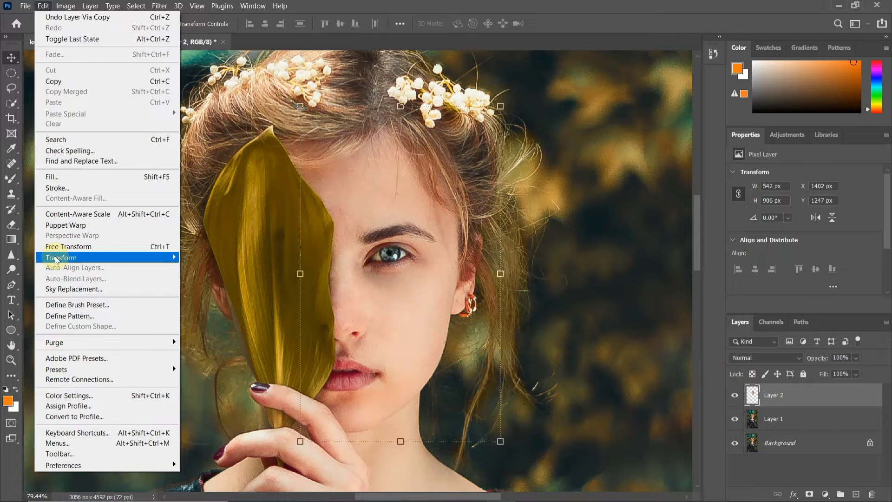
mouse_move(57, 257)
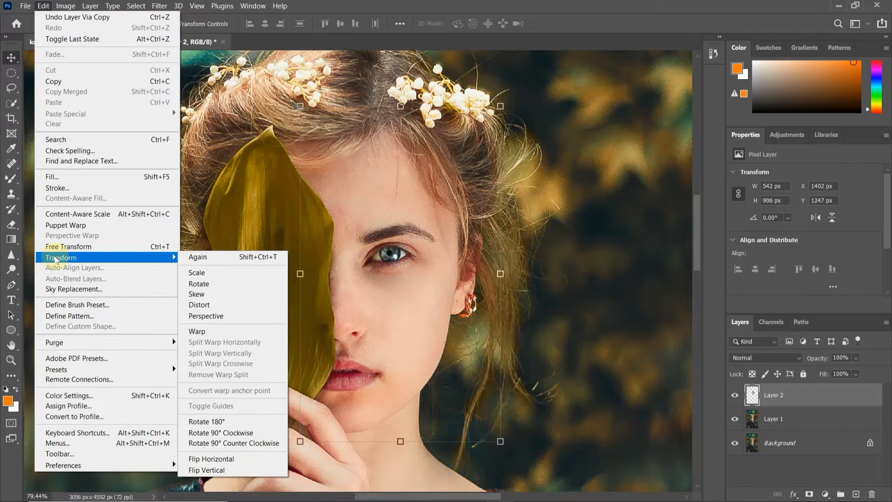
click(223, 460)
- Move the flipped half-face over the leaf and nudge it 8 px left to line up with the original half
drag(396, 298, 278, 297)
scroll(279, 299, up, 1)
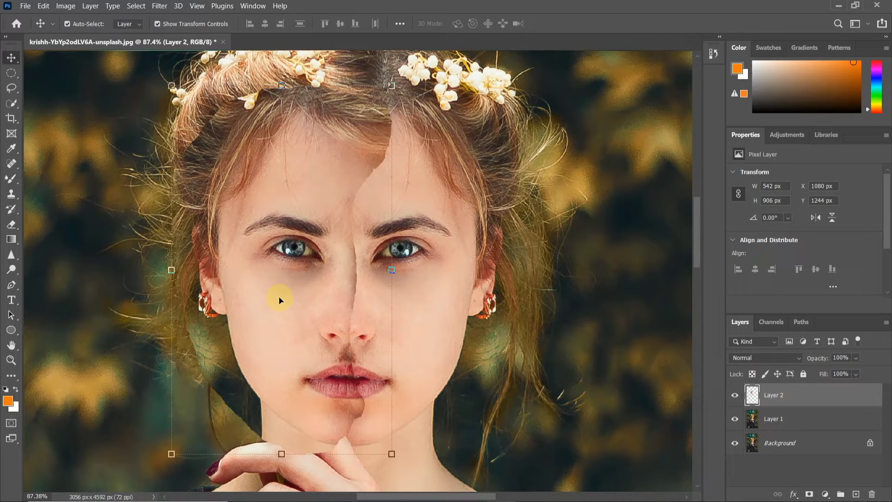
key(Left)
key(Left)
key(Left)
key(Left)
key(Left)
key(Left)
key(Left)
key(Left)
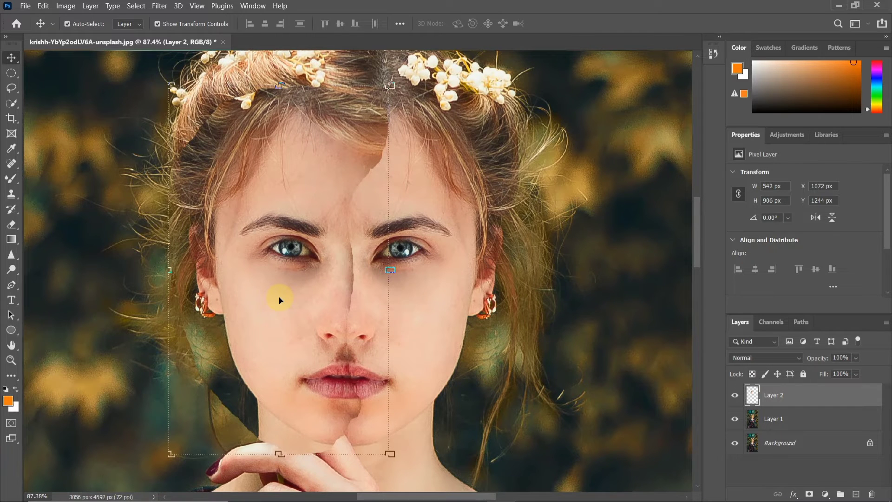
scroll(311, 254, down, 4)
scroll(310, 255, up, 3)
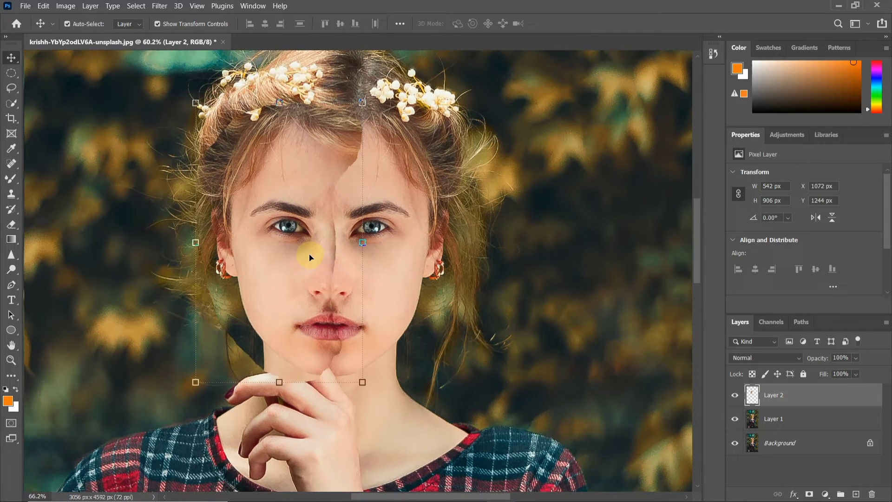
scroll(406, 332, up, 2)
drag(406, 326, 420, 324)
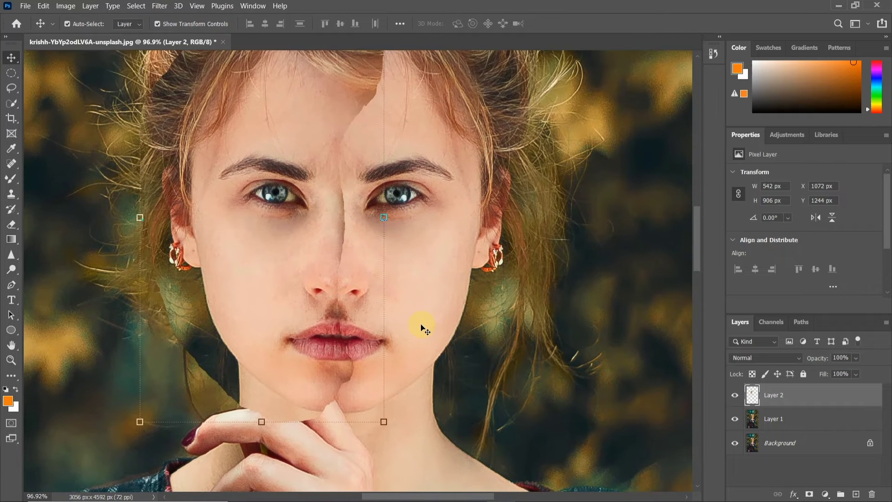
scroll(418, 324, down, 1)
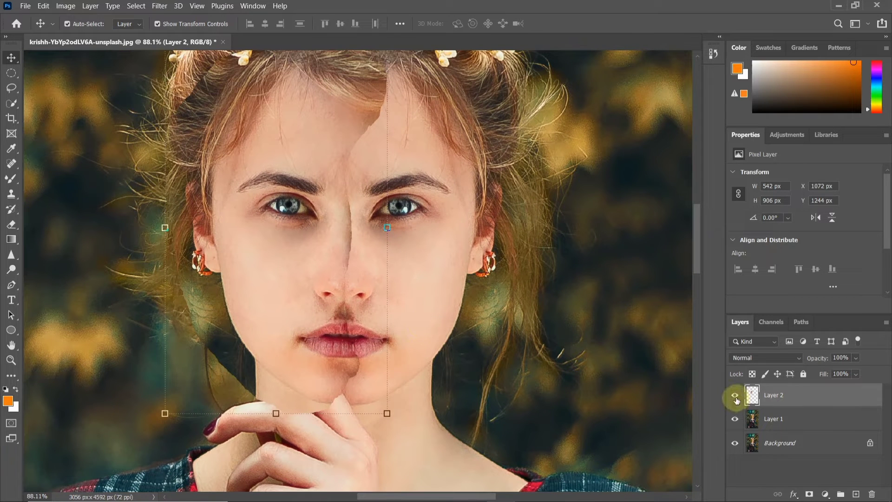
- Hide the mirrored face layer and set up the Quick Selection tool in add mode at size 9 on Layer 1
click(735, 396)
scroll(405, 389, up, 2)
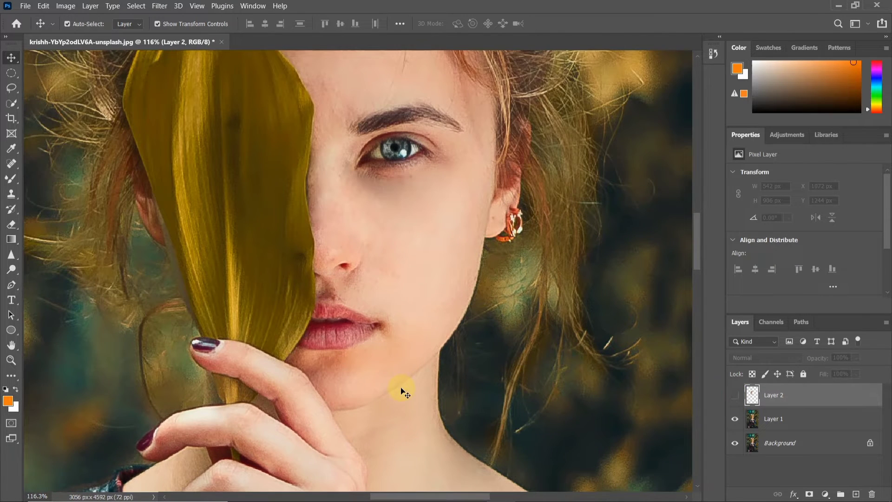
drag(380, 328, 382, 261)
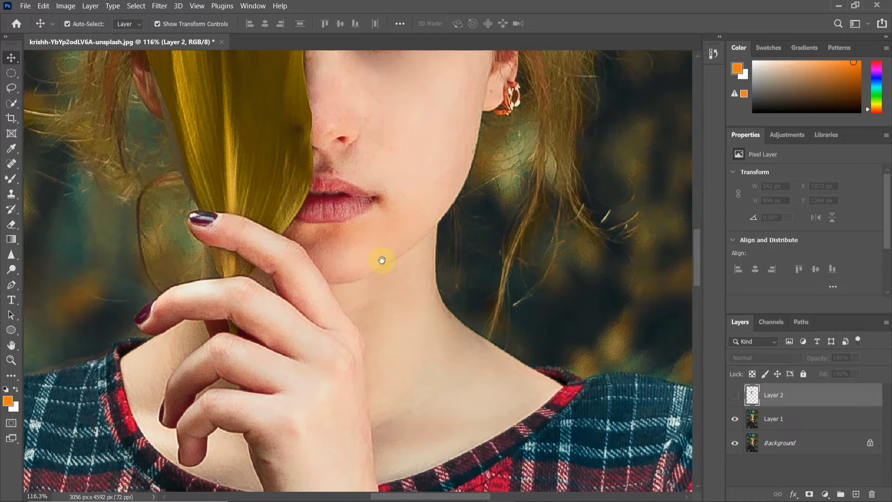
click(11, 102)
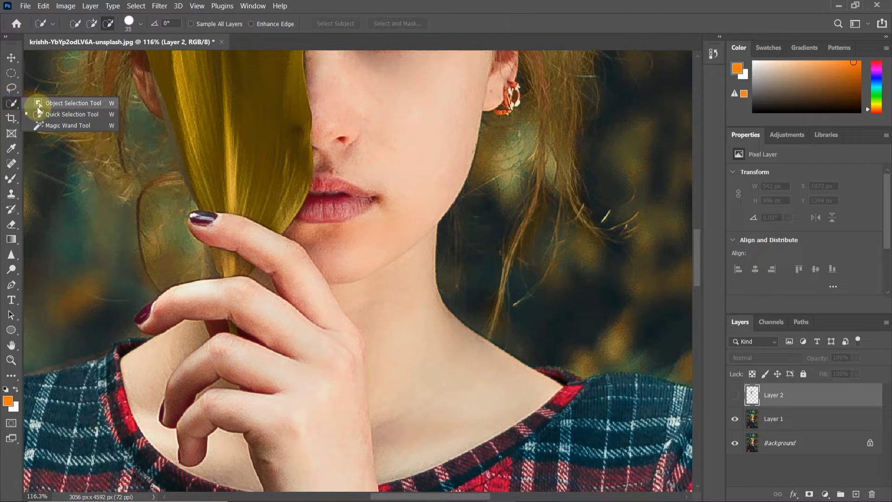
click(44, 115)
scroll(232, 237, up, 1)
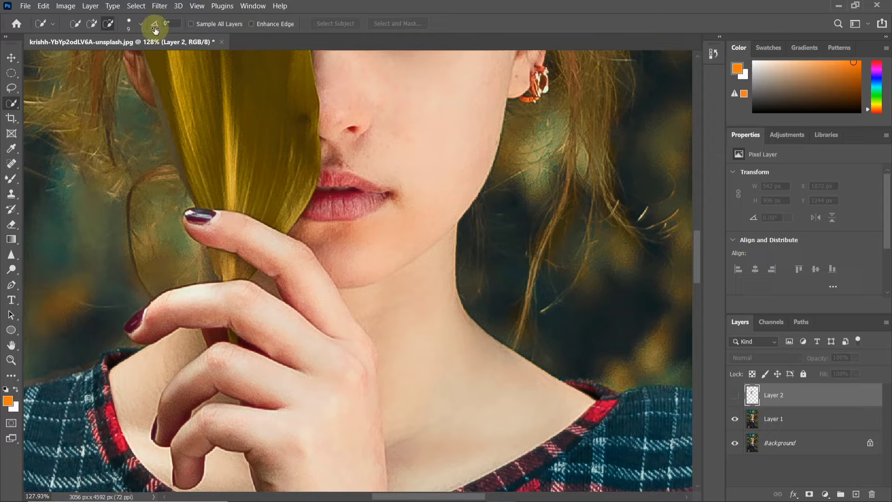
click(91, 23)
drag(195, 219, 207, 223)
key(ctrl+d)
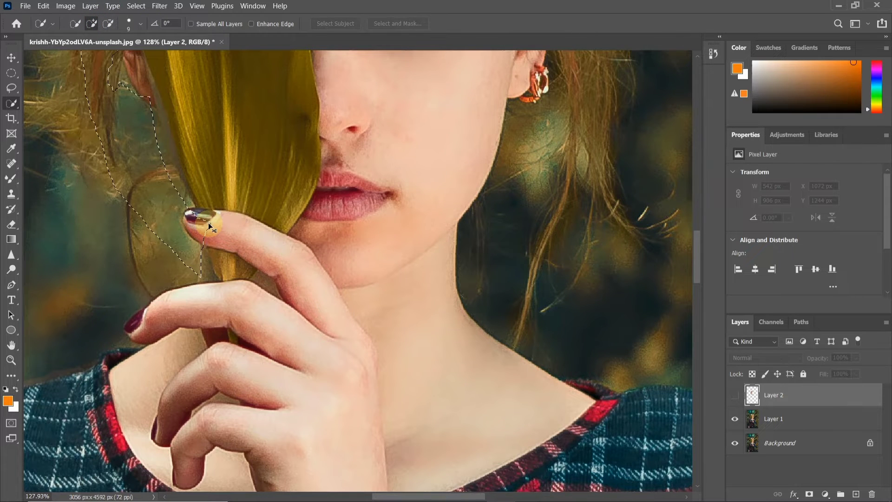
click(754, 419)
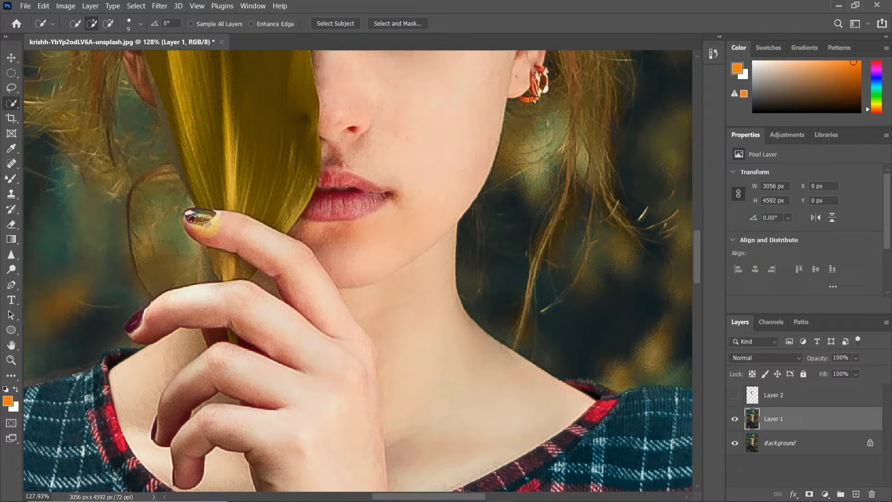
- Select the two upper fingers holding the leaf, including their nails, down to the knuckles
drag(245, 237, 235, 237)
scroll(226, 234, up, 5)
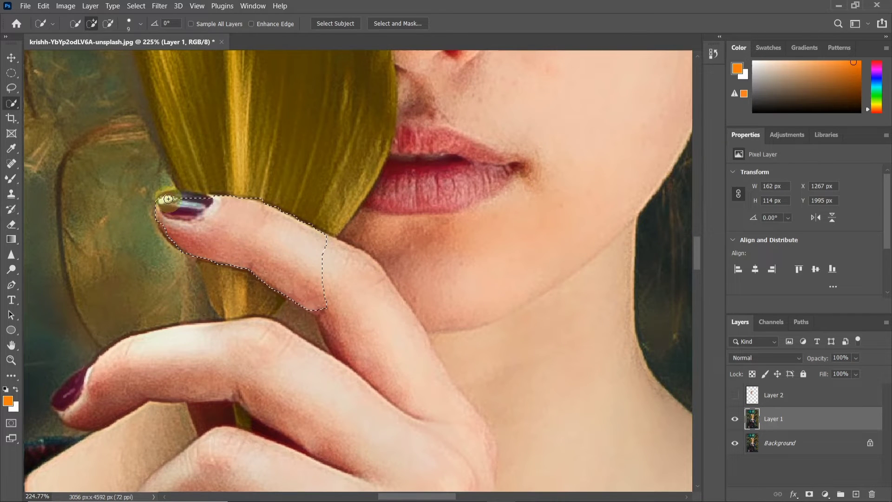
scroll(202, 201, up, 3)
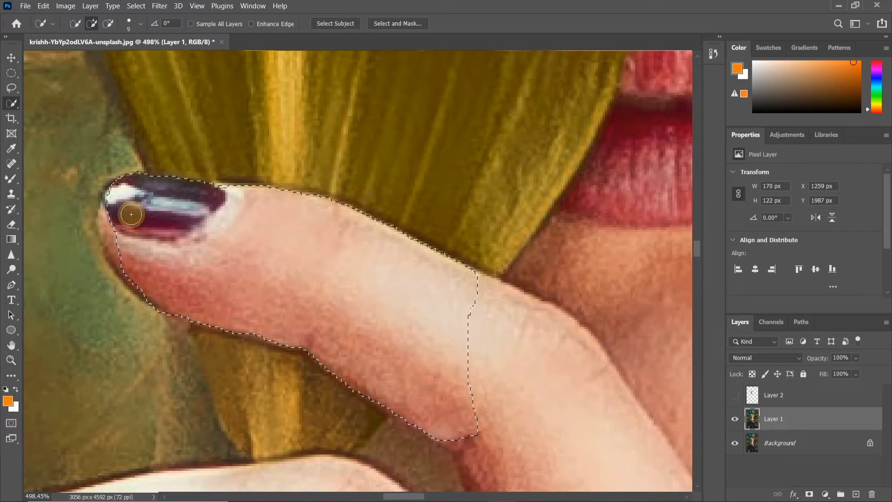
drag(143, 285, 372, 293)
scroll(372, 292, up, 1)
scroll(429, 405, down, 5)
mouse_move(457, 432)
mouse_down()
mouse_move(354, 322)
mouse_move(438, 419)
mouse_up()
drag(269, 343, 52, 316)
drag(44, 329, 163, 326)
scroll(163, 327, up, 1)
scroll(163, 326, up, 1)
mouse_move(113, 352)
mouse_down()
mouse_move(158, 300)
mouse_move(199, 277)
mouse_move(170, 289)
mouse_move(231, 257)
mouse_up()
scroll(231, 257, down, 4)
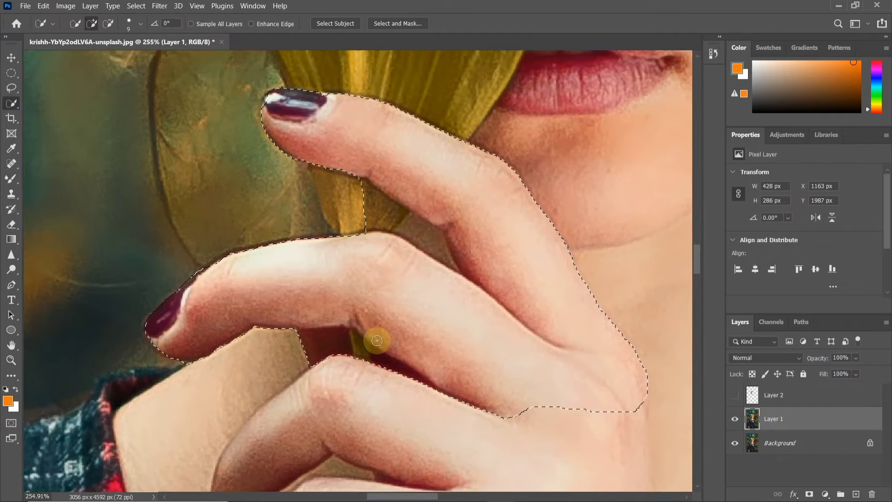
- Subtract the gap between the two upper fingers from the selection and refine its edge, reducing the brush to size 2
key(bracketleft)
key(bracketleft)
key(bracketleft)
scroll(308, 181, up, 4)
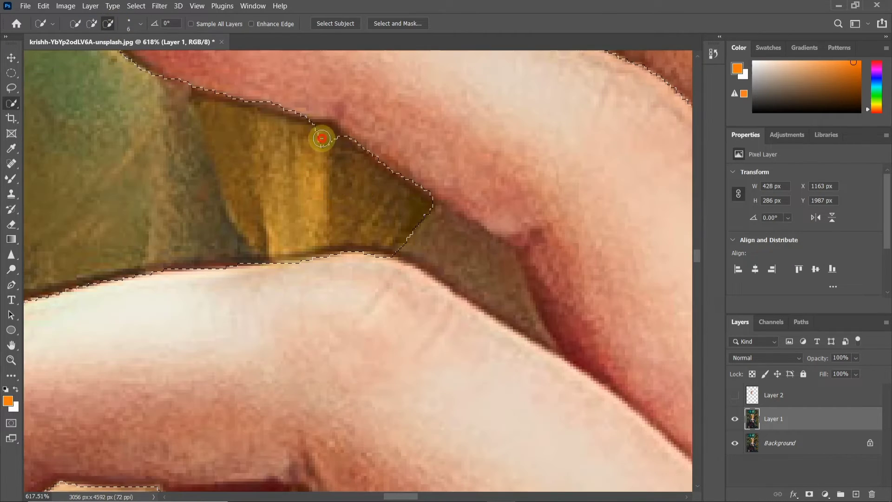
scroll(321, 139, up, 2)
mouse_move(444, 266)
mouse_down()
mouse_move(466, 246)
mouse_move(430, 223)
mouse_move(456, 332)
mouse_move(396, 169)
mouse_move(337, 214)
mouse_move(357, 239)
mouse_move(247, 114)
mouse_move(285, 128)
mouse_move(414, 250)
mouse_move(428, 285)
mouse_up()
scroll(388, 212, up, 1)
scroll(659, 390, up, 2)
key(bracketleft)
key(bracketleft)
key(bracketleft)
key(bracketleft)
shift+click(336, 214)
scroll(430, 256, down, 10)
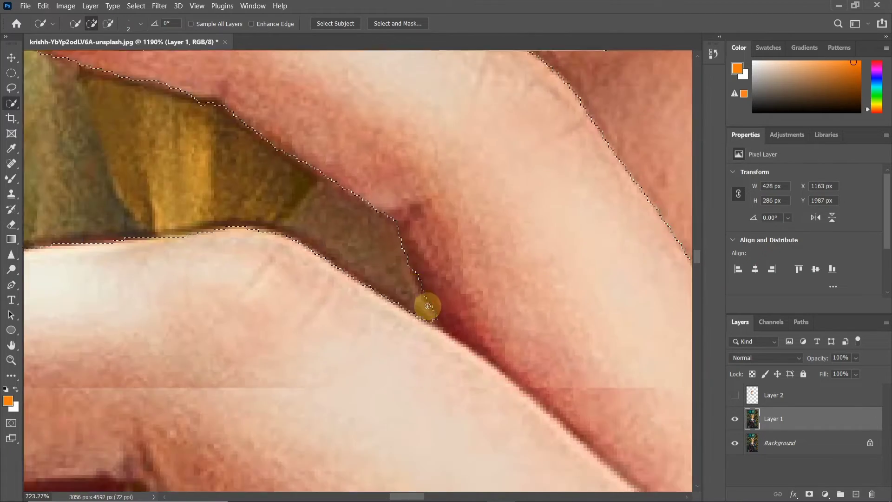
scroll(354, 226, down, 4)
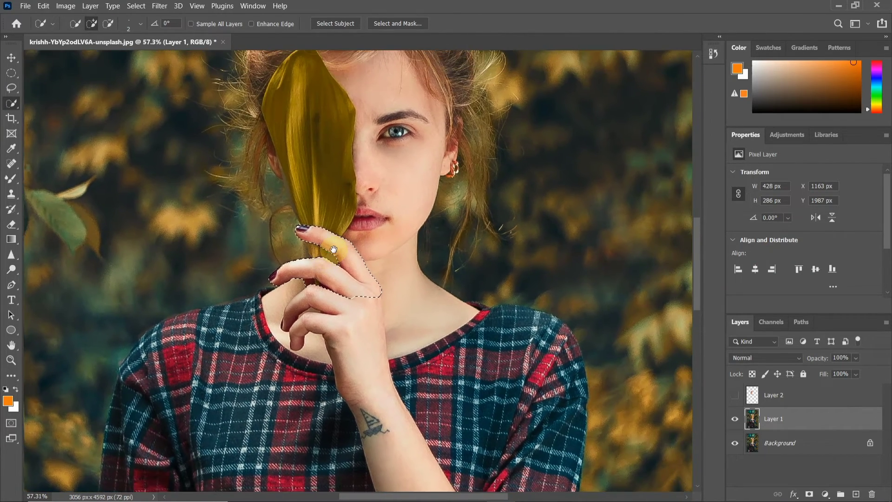
- Copy the selected fingers to a new layer, show the mirrored face layer again and place the fingers layer above it
right_click(335, 247)
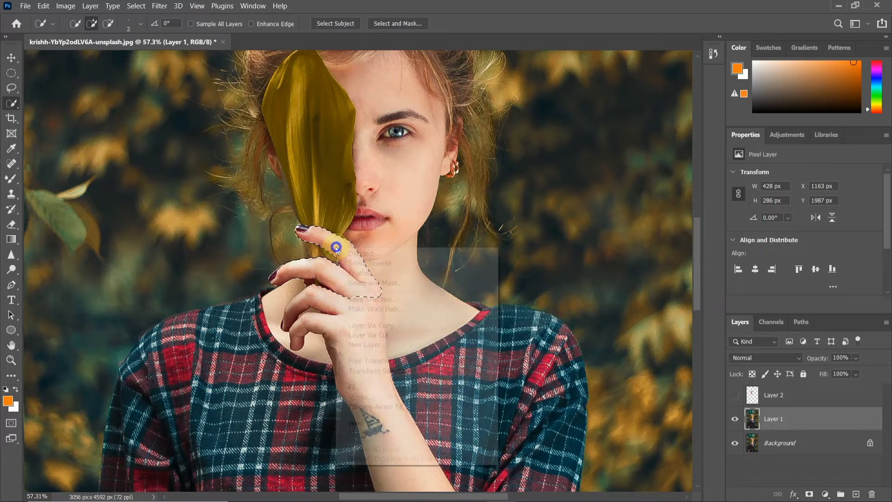
click(375, 326)
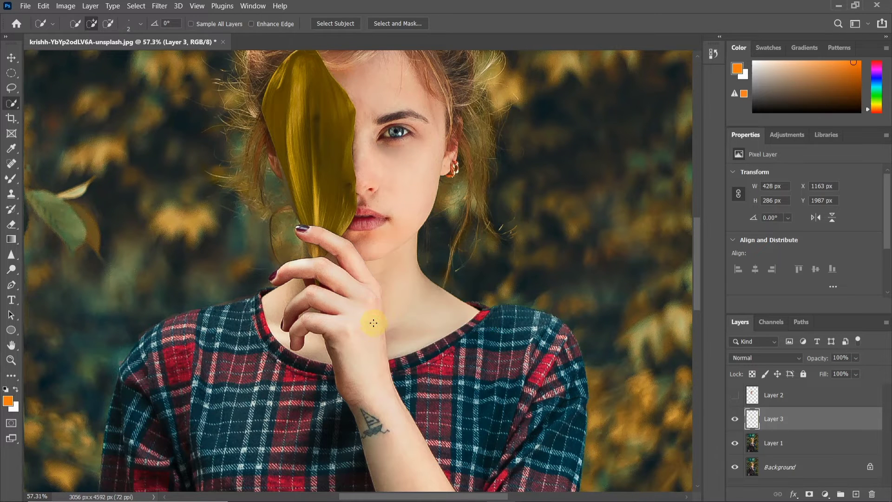
click(736, 396)
drag(765, 420, 763, 394)
- Examine how the mirrored face half joins the original along the forehead, nose and chin, and how the fingers overlap it
scroll(364, 222, up, 2)
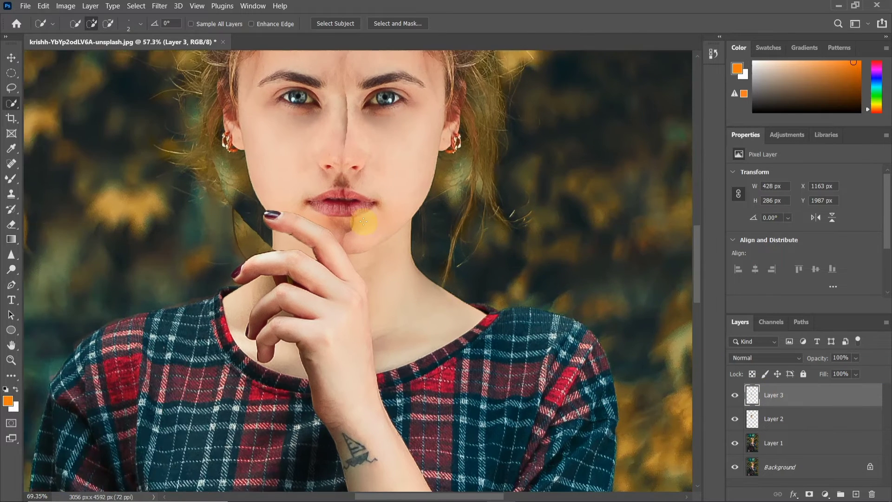
scroll(363, 222, up, 3)
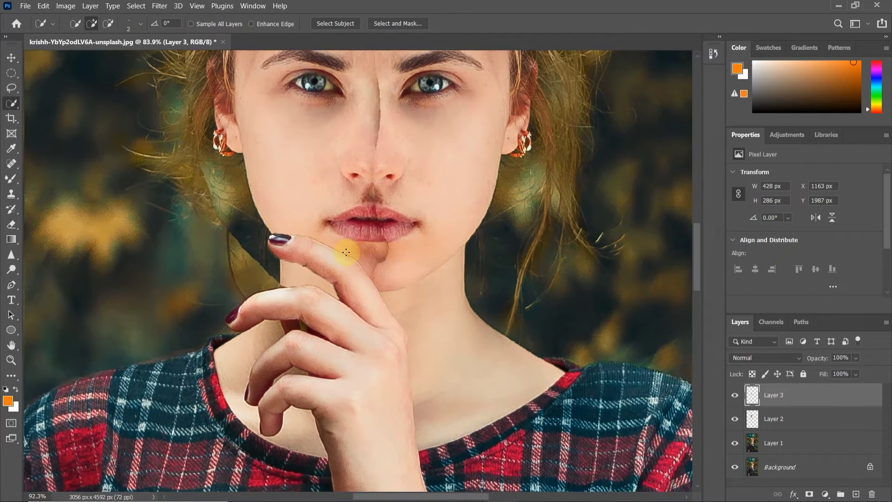
scroll(347, 252, up, 3)
drag(342, 165, 346, 260)
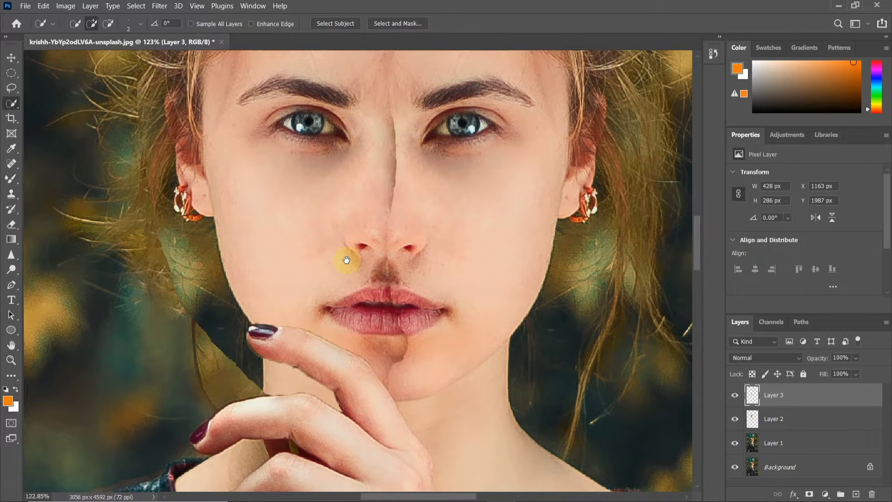
drag(374, 202, 371, 292)
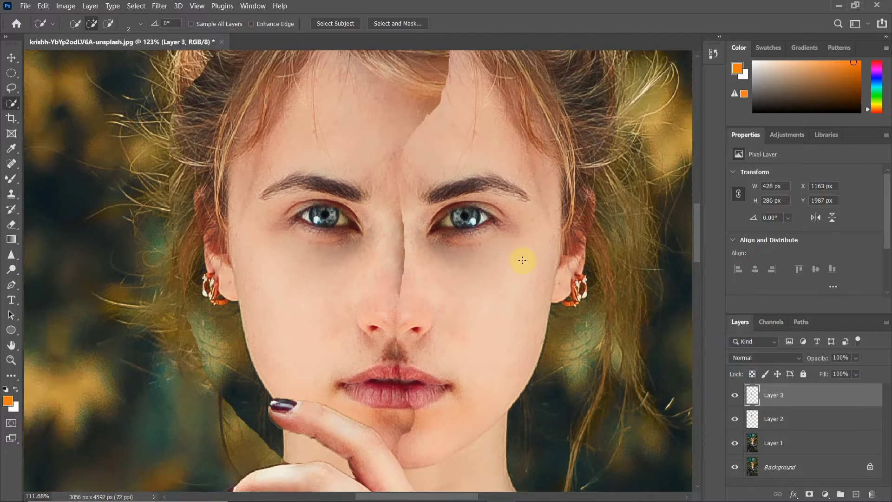
scroll(518, 251, down, 3)
drag(518, 233, 509, 240)
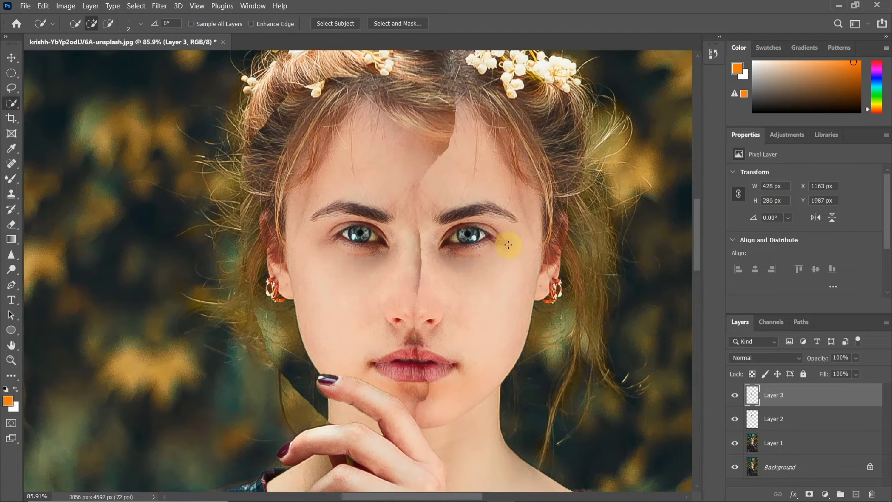
- Set up a soft Eraser at 70 px with 0% hardness on the mirrored face layer, Layer 2
click(16, 218)
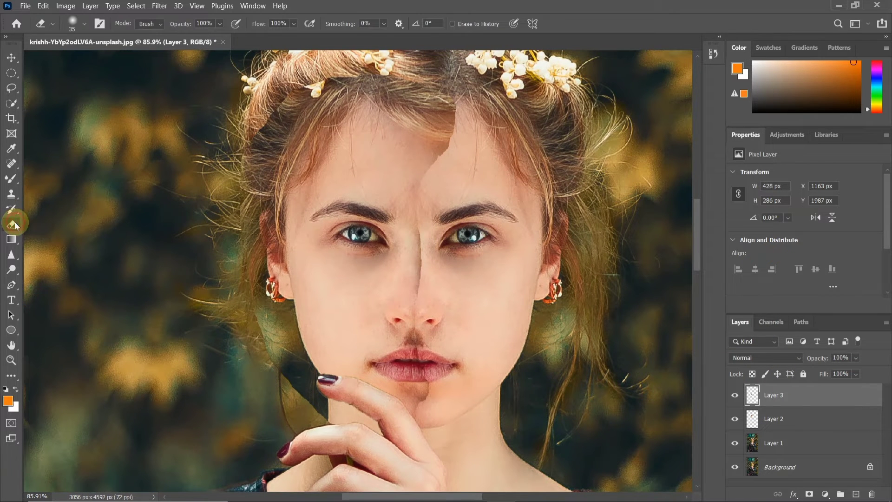
click(43, 223)
click(735, 419)
click(735, 420)
click(779, 421)
scroll(454, 280, up, 2)
drag(419, 219, 418, 302)
right_click(419, 226)
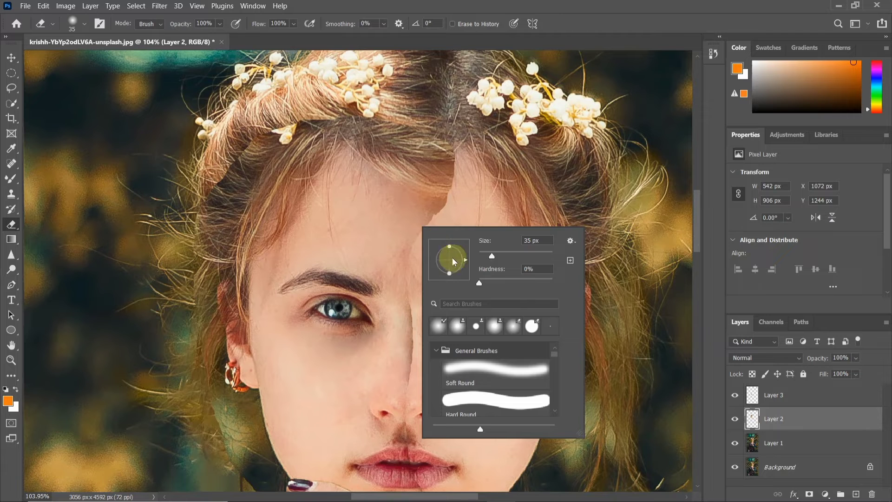
click(478, 282)
drag(492, 255, 505, 256)
- Erase the hard edge of the mirrored face layer along the centre hairline and the middle of the forehead
mouse_move(457, 163)
mouse_down()
mouse_move(451, 205)
mouse_move(457, 148)
mouse_move(454, 197)
mouse_move(434, 214)
mouse_move(437, 124)
mouse_move(433, 141)
mouse_move(403, 108)
mouse_move(407, 119)
mouse_move(329, 100)
mouse_move(361, 108)
mouse_move(321, 109)
mouse_move(267, 128)
mouse_move(283, 119)
mouse_move(281, 135)
mouse_move(216, 176)
mouse_move(202, 196)
mouse_move(209, 234)
mouse_up()
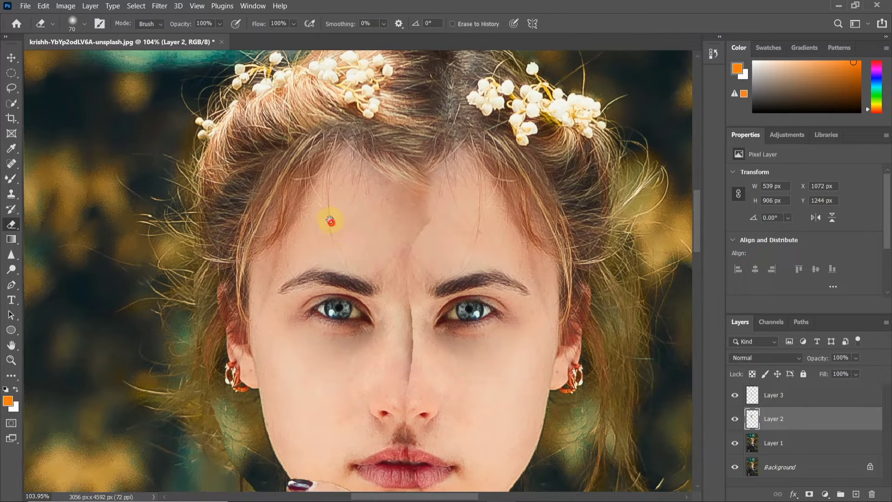
scroll(328, 219, down, 1)
drag(439, 120, 426, 193)
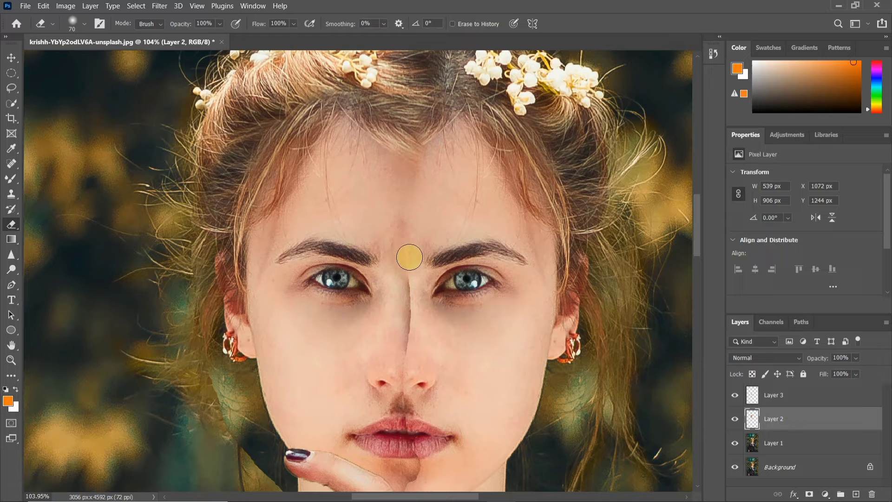
scroll(412, 206, down, 2)
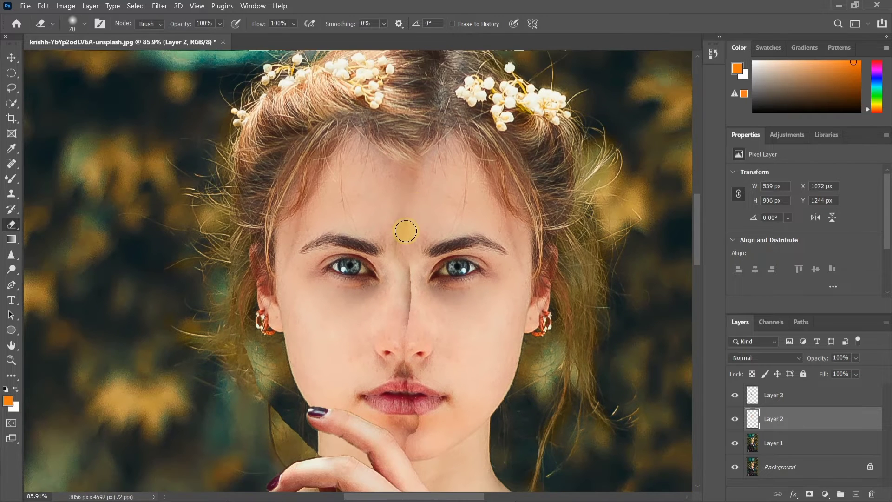
scroll(405, 229, down, 1)
drag(343, 259, 350, 223)
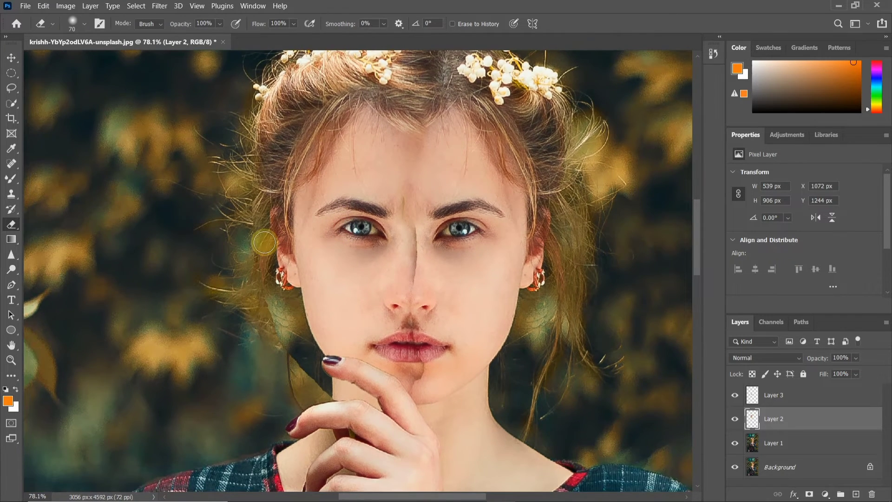
- Reduce the Eraser to 30 px and soften the mirrored layer's seam down the bridge of the nose
scroll(264, 242, up, 4)
mouse_move(259, 262)
mouse_down()
mouse_move(282, 371)
mouse_move(259, 312)
mouse_move(289, 394)
mouse_move(305, 403)
mouse_up()
scroll(309, 400, up, 6)
key([)
key([)
key([)
key([)
drag(350, 431, 297, 370)
scroll(260, 321, down, 10)
drag(187, 195, 200, 279)
scroll(362, 326, up, 2)
scroll(361, 335, up, 3)
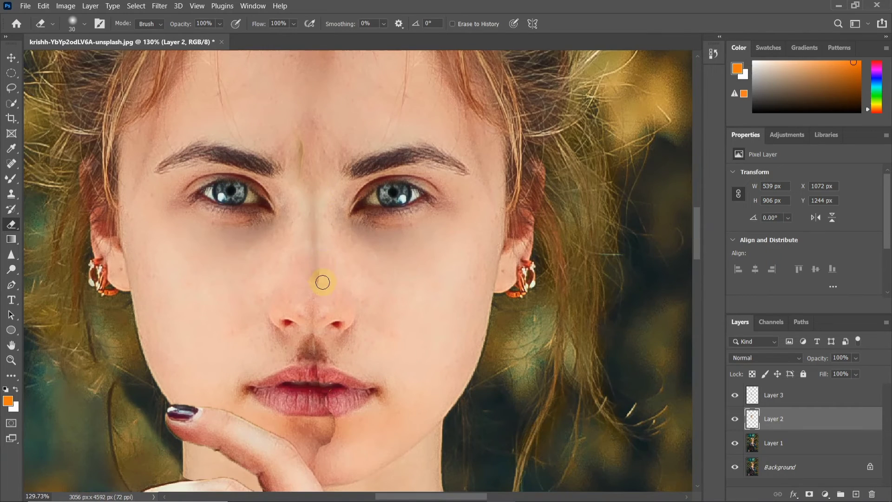
drag(326, 293, 314, 218)
- Reduce the Eraser to 15 px and soften the mirrored layer's edge on the chin below the lips
scroll(302, 280, up, 5)
key([)
key([)
key([)
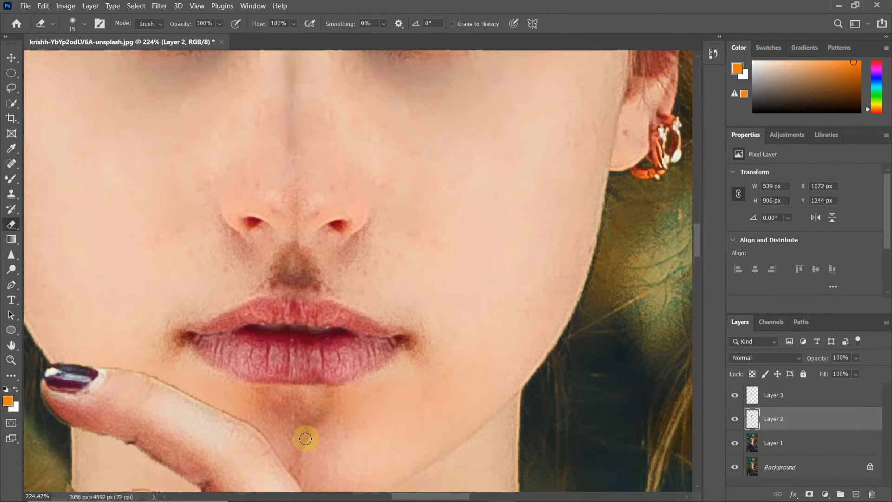
scroll(309, 398, down, 5)
drag(320, 242, 342, 199)
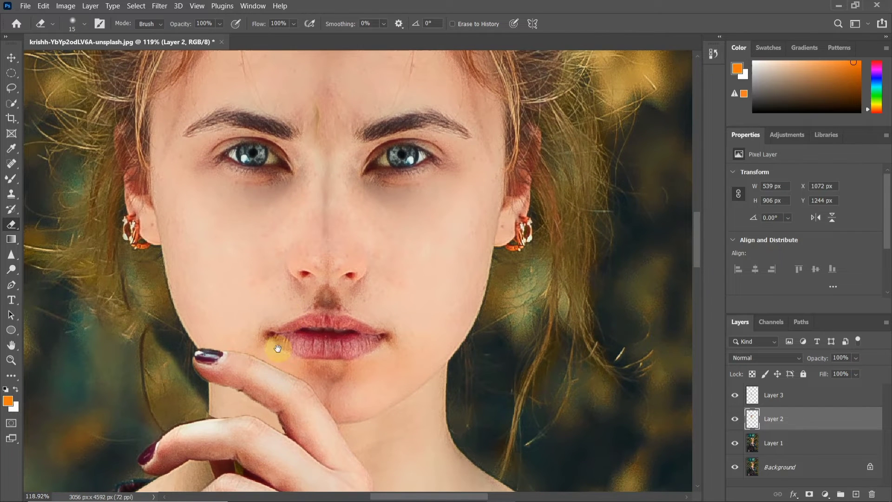
scroll(253, 378, up, 4)
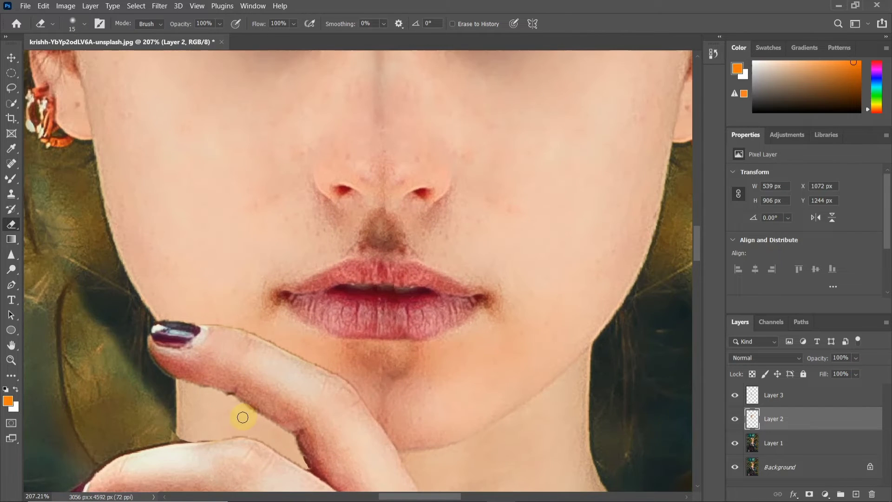
scroll(243, 418, up, 2)
drag(358, 260, 329, 398)
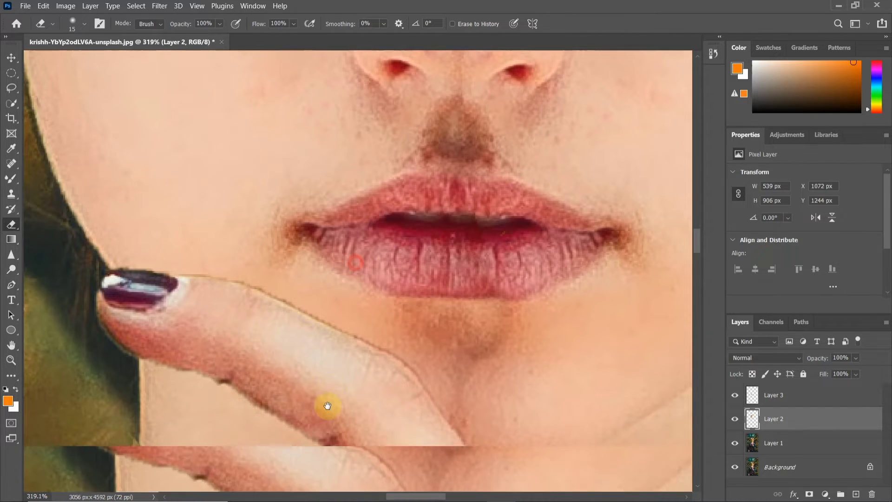
scroll(355, 305, down, 2)
scroll(365, 253, down, 6)
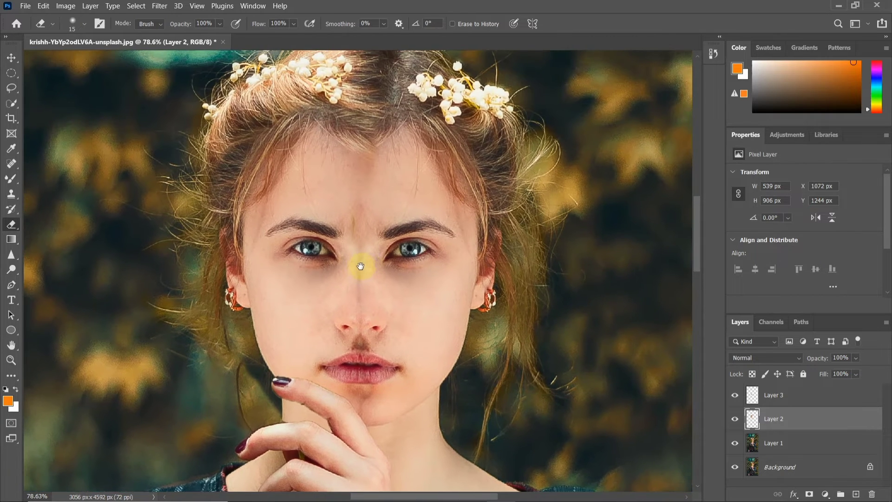
drag(360, 266, 334, 263)
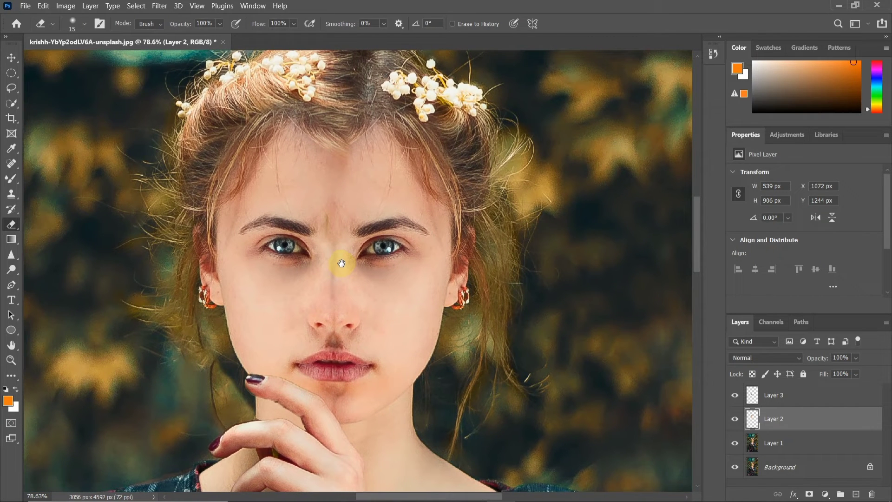
- Nudge the mirrored face layer 2 px to the right
click(11, 58)
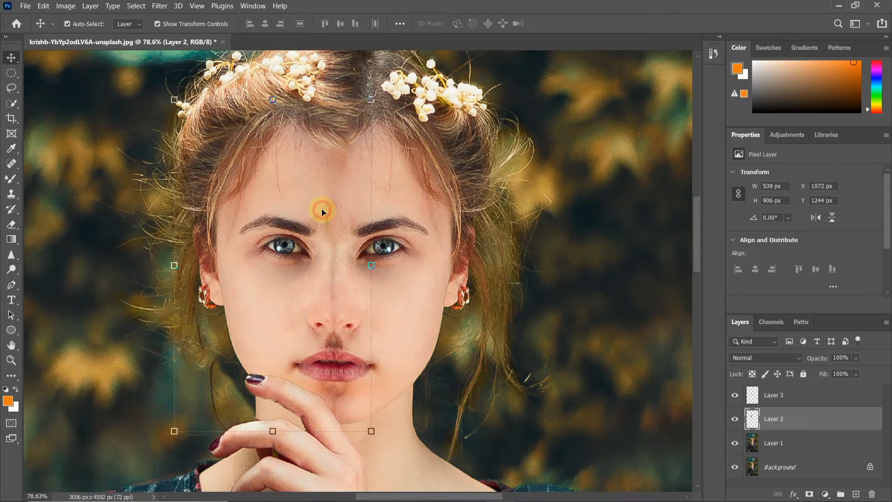
key(Right)
key(Right)
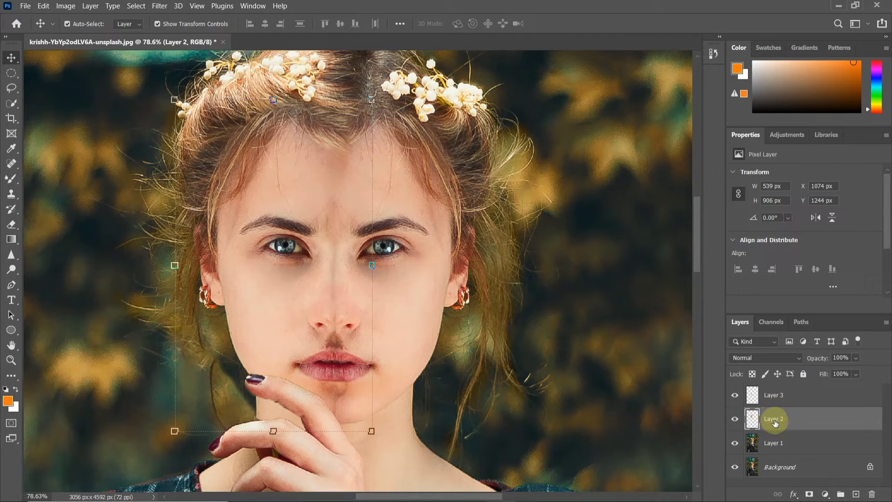
- Combine Layer 2 and Layer 1 into a single smart object
ctrl+click(774, 444)
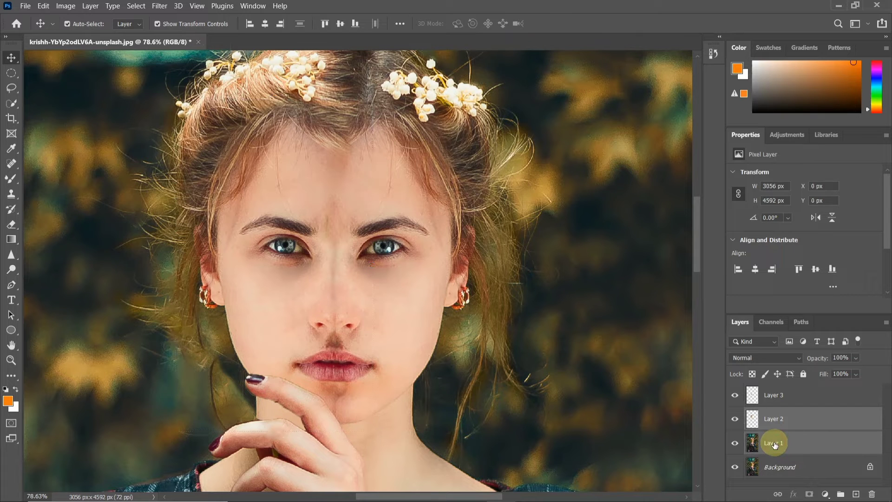
right_click(776, 443)
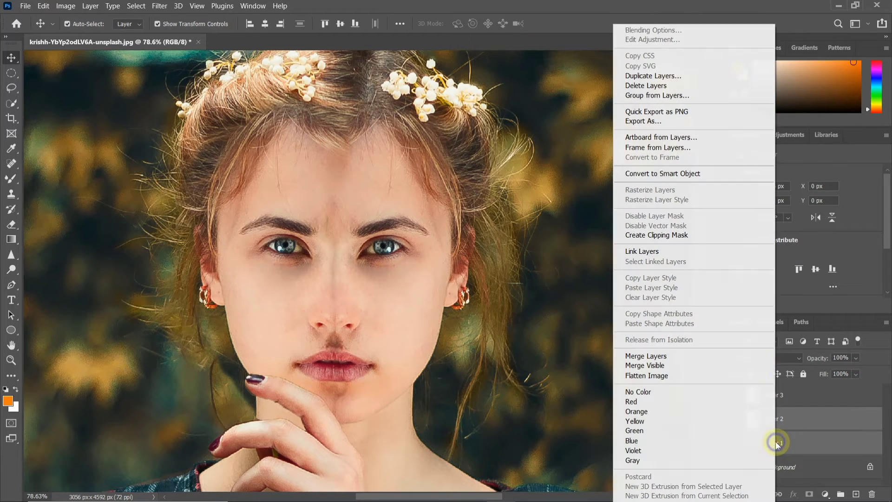
click(703, 174)
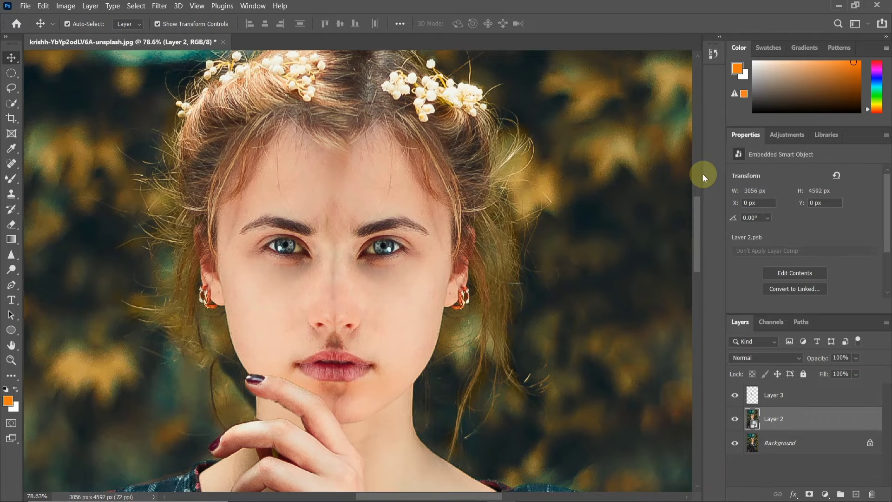
- Choose the Mixer Brush tool and rasterize the combined face layer so it can be painted on
scroll(349, 239, up, 5)
scroll(340, 253, up, 2)
drag(369, 220, 375, 171)
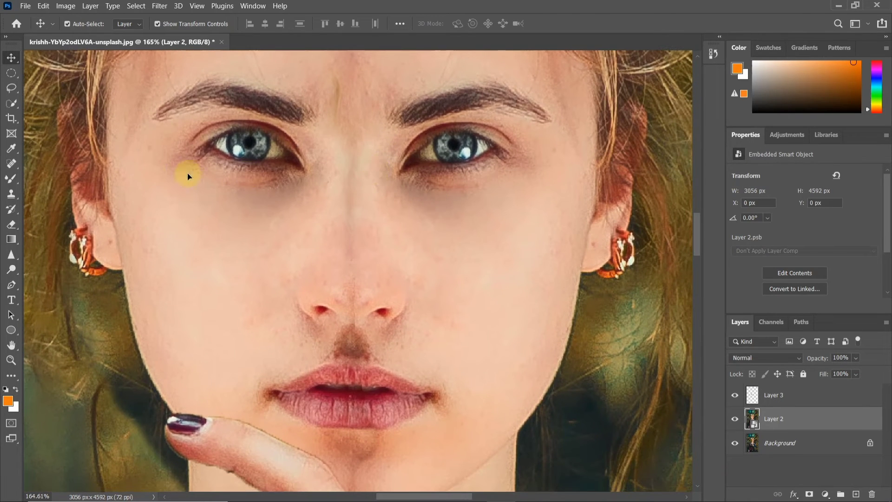
click(16, 181)
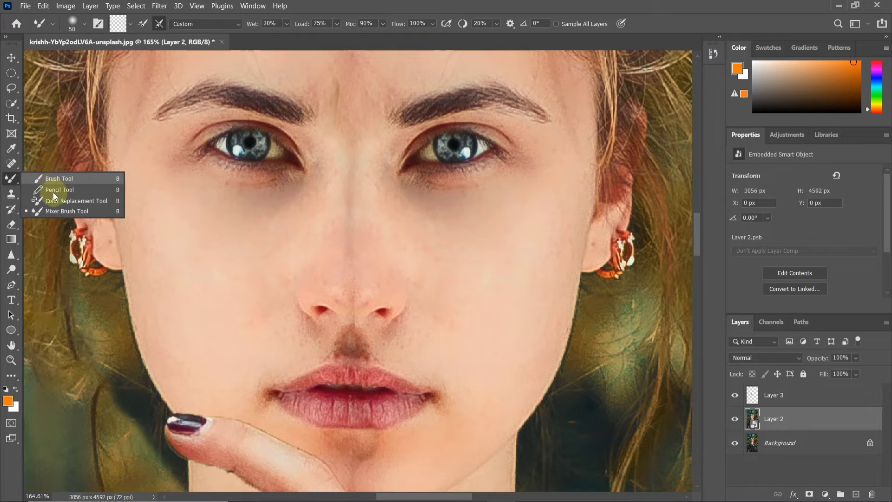
click(89, 210)
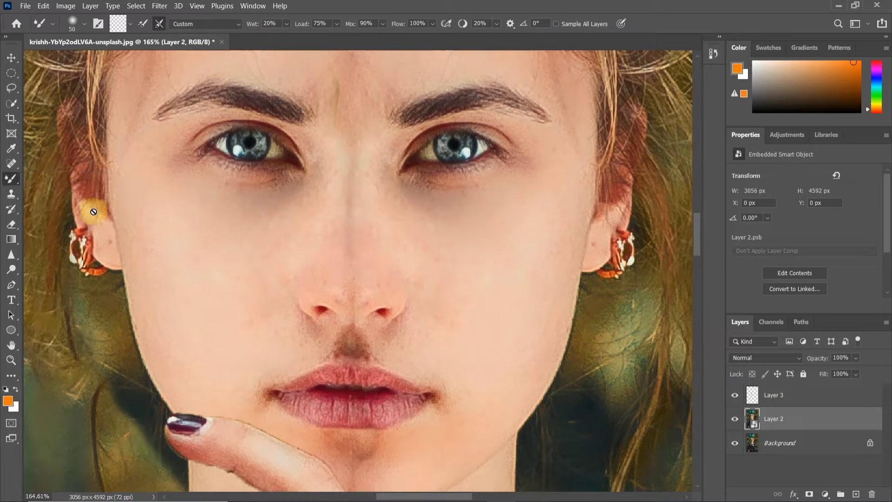
right_click(798, 417)
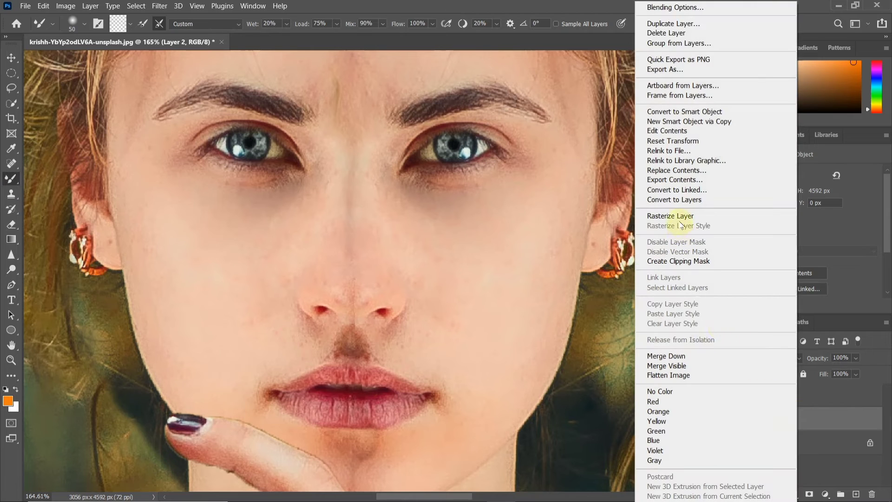
click(680, 218)
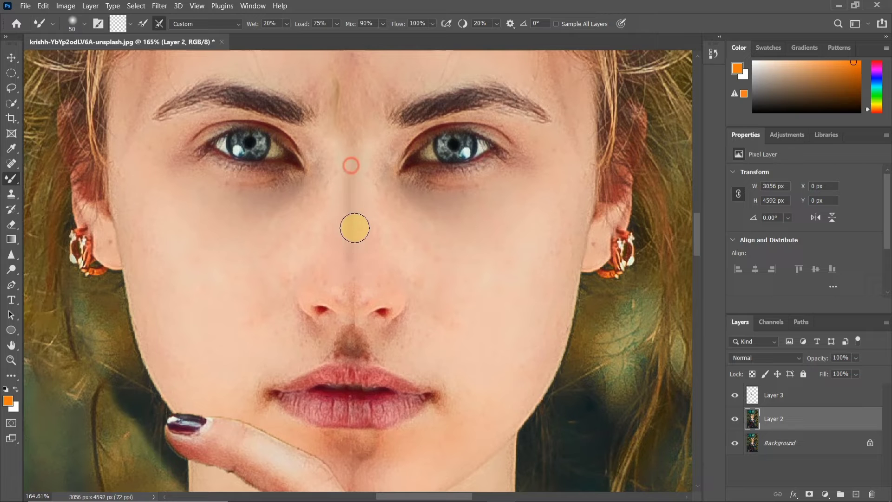
- Blend the seam down the nose and its tip with the Mixer Brush, reducing the size from 50 to 35 and finally 10 px
scroll(354, 292, up, 5)
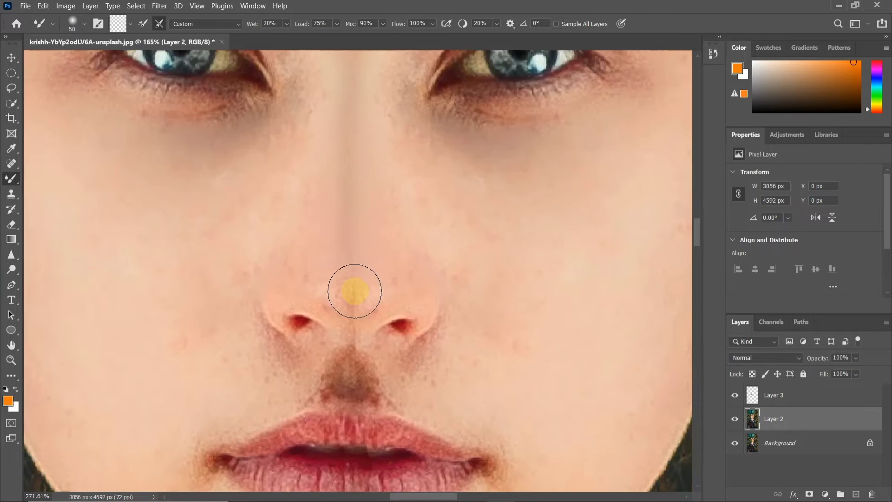
key(bracketleft)
key(bracketleft)
click(352, 204)
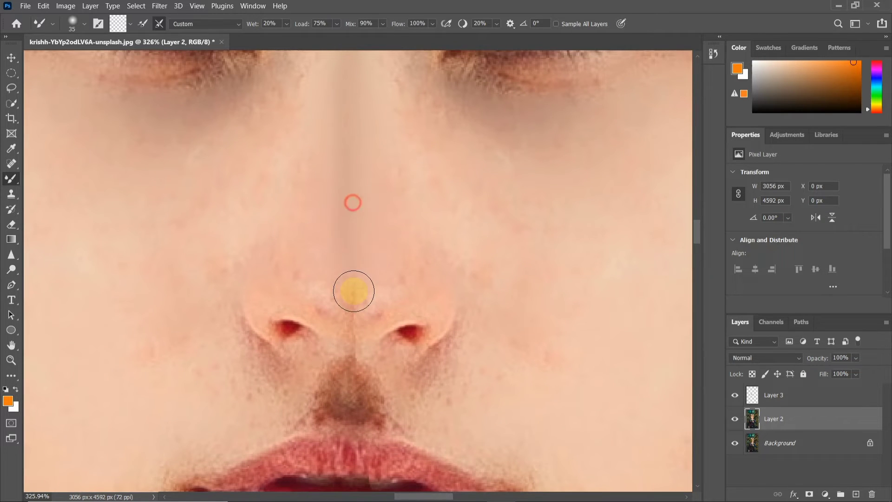
click(345, 161)
scroll(355, 327, up, 3)
click(346, 261)
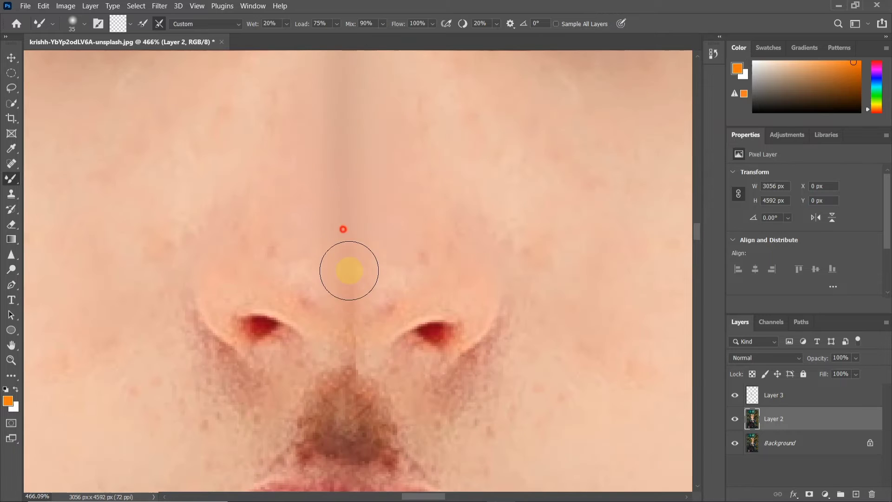
click(342, 263)
key(bracketleft)
key(bracketleft)
scroll(386, 293, up, 2)
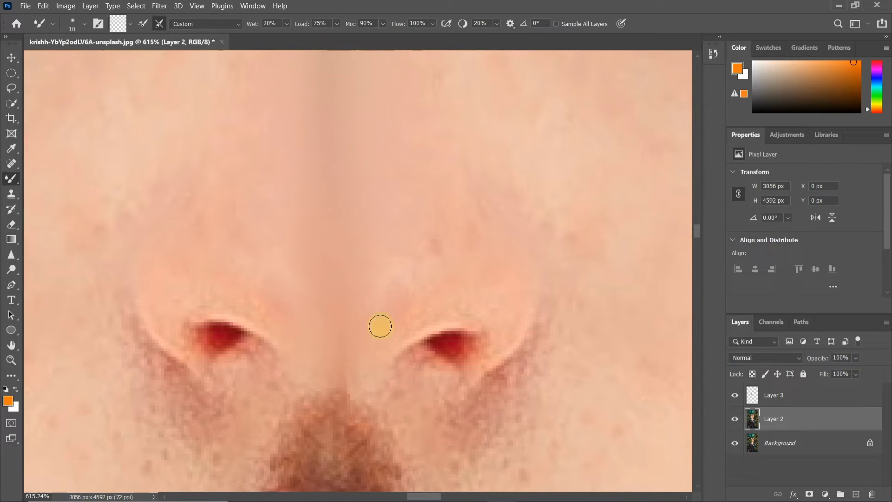
- Blend the seam on the upper nose bridge and between the eyebrows with the Mixer Brush at 30 px
scroll(372, 289, down, 2)
drag(372, 193, 371, 377)
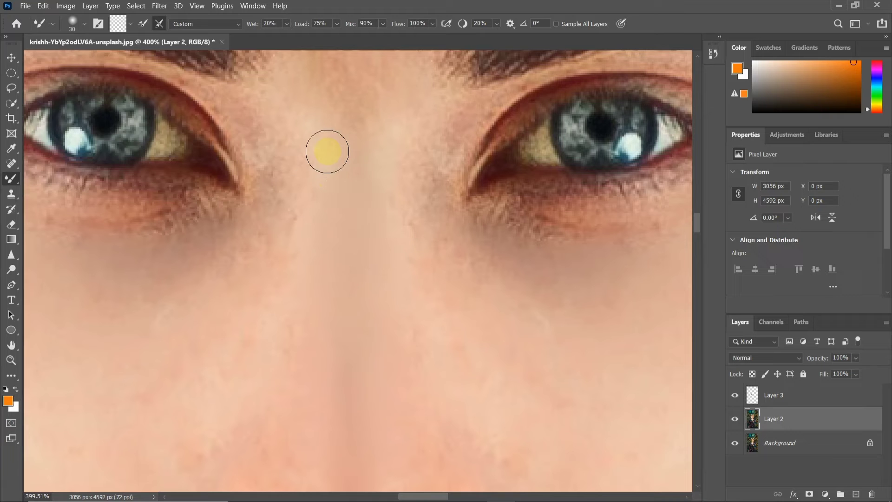
scroll(398, 243, down, 3)
scroll(398, 231, up, 5)
mouse_move(369, 312)
mouse_down()
mouse_move(360, 291)
mouse_move(371, 267)
mouse_move(354, 219)
mouse_move(356, 280)
mouse_move(360, 172)
mouse_move(383, 190)
mouse_up()
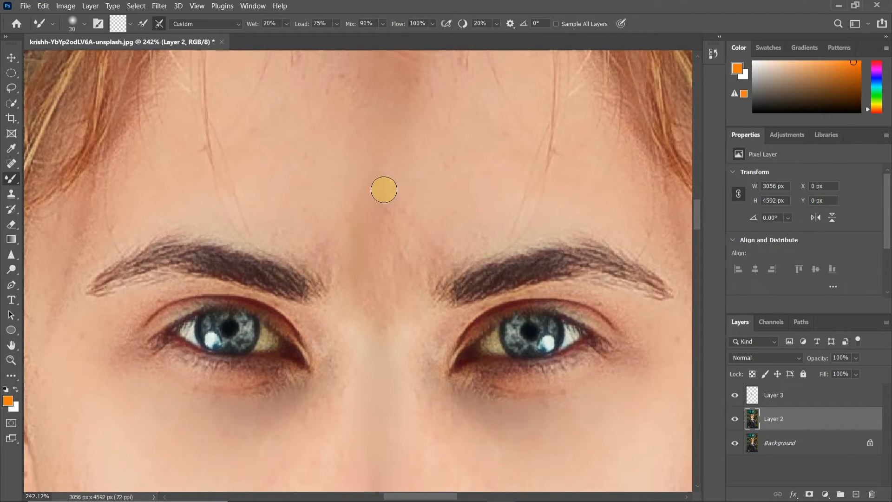
- Enlarge the Mixer Brush to 70 px and smooth the skin at the centre of the forehead below the hairline
scroll(383, 190, down, 3)
key(bracketright)
key(bracketright)
key(bracketright)
key(bracketright)
scroll(398, 125, down, 1)
drag(399, 125, 435, 208)
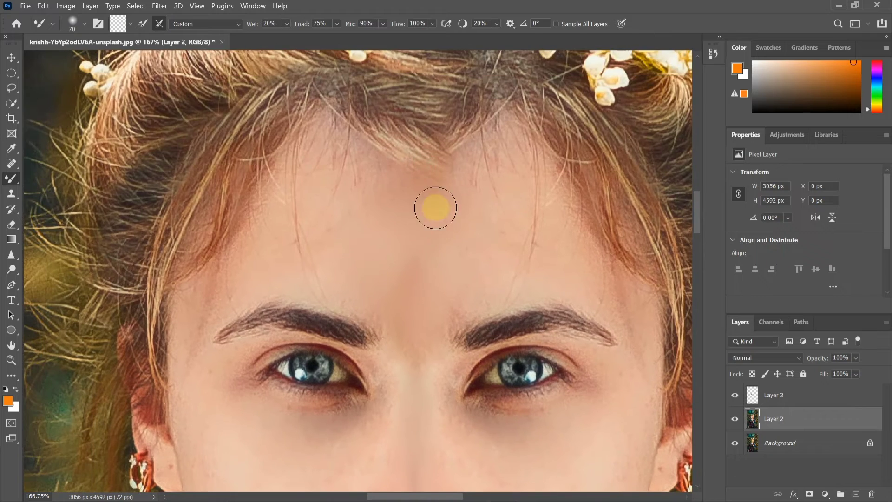
- Reduce the Mixer Brush to 40 px and blend the dark shadow between the lower lip and chin
scroll(427, 234, down, 3)
drag(412, 284, 396, 94)
scroll(425, 355, up, 6)
key(bracketleft)
key(bracketleft)
key(bracketleft)
drag(425, 370, 384, 400)
drag(417, 317, 460, 344)
drag(402, 369, 450, 382)
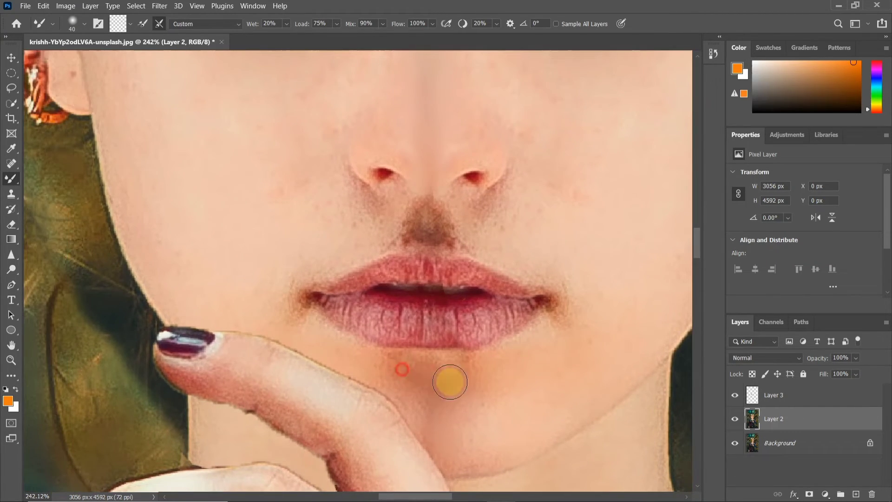
- Sample clean cheek skin and clone it over the dark patch above the upper lip with a 40 px Clone Stamp at 20% opacity
scroll(450, 382, down, 3)
scroll(386, 267, up, 4)
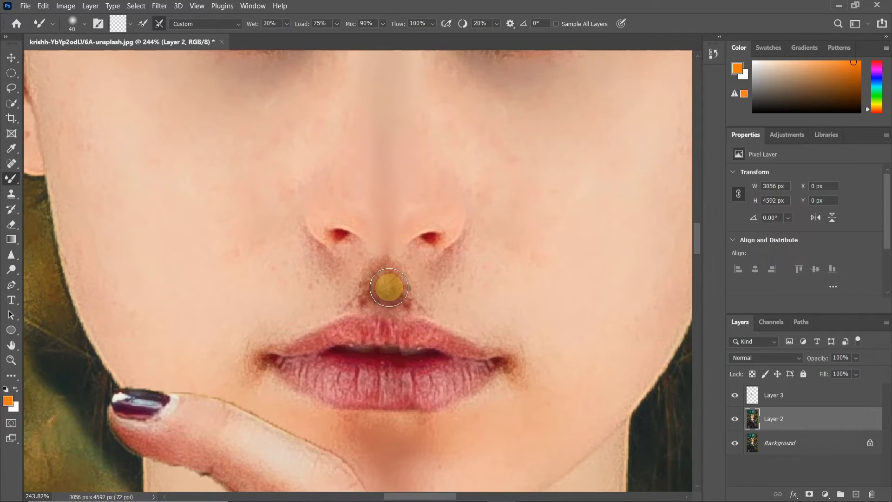
scroll(390, 288, up, 3)
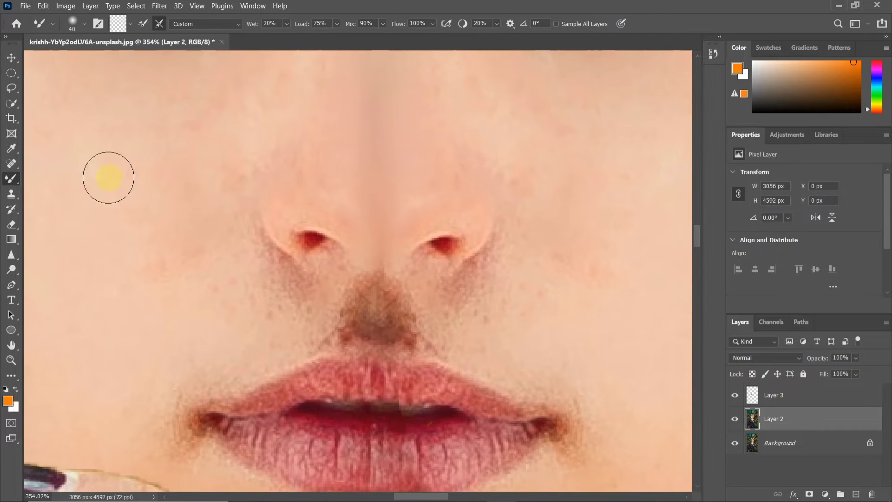
click(12, 195)
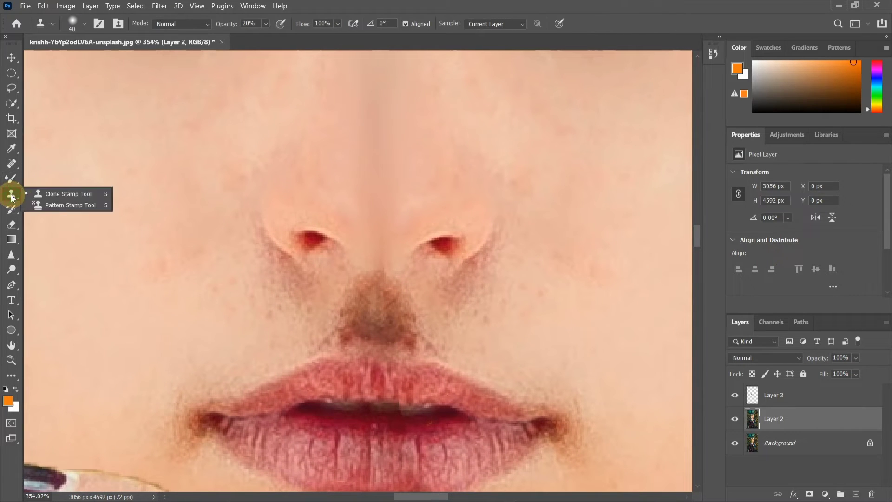
click(40, 194)
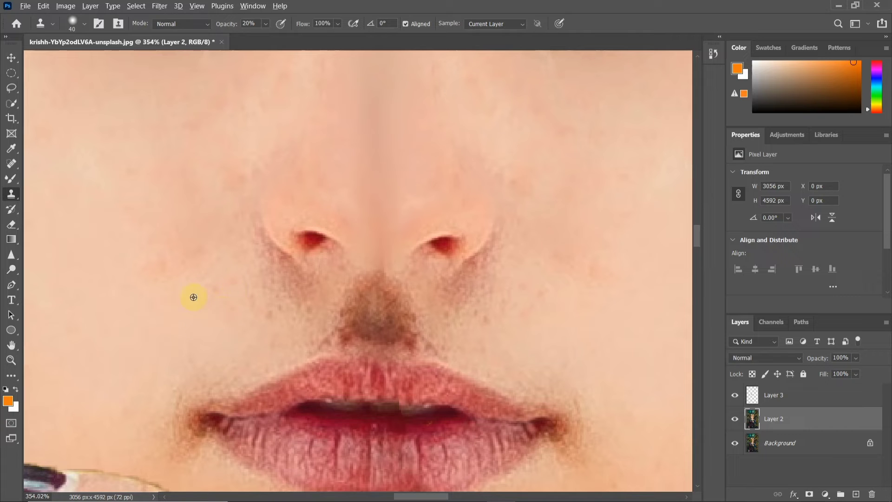
alt+click(181, 276)
click(288, 304)
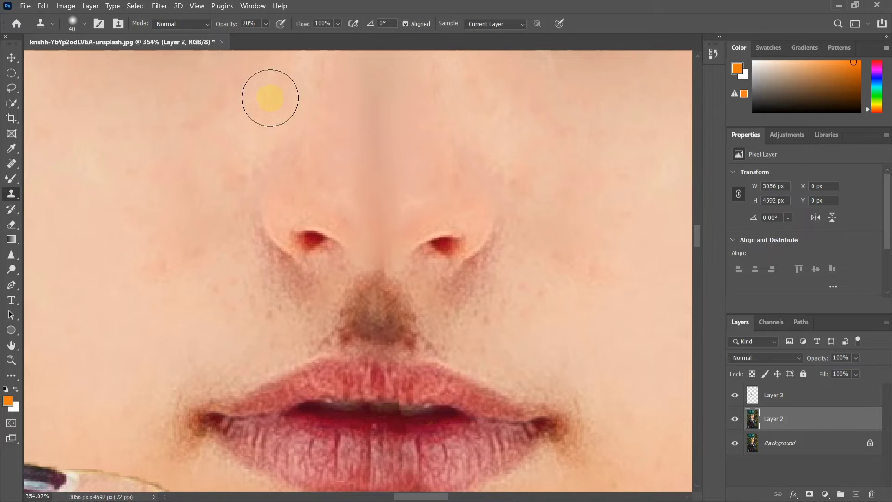
click(255, 22)
mouse_move(338, 285)
mouse_down()
mouse_move(369, 320)
mouse_move(371, 312)
mouse_move(386, 315)
mouse_move(378, 304)
mouse_move(357, 327)
mouse_move(373, 322)
mouse_move(409, 330)
mouse_move(402, 312)
mouse_move(348, 324)
mouse_up()
- Reduce the Clone Stamp to 20 and then 10 px and clone away the remaining shadow between nose and upper lip
key(bracketleft)
key(bracketleft)
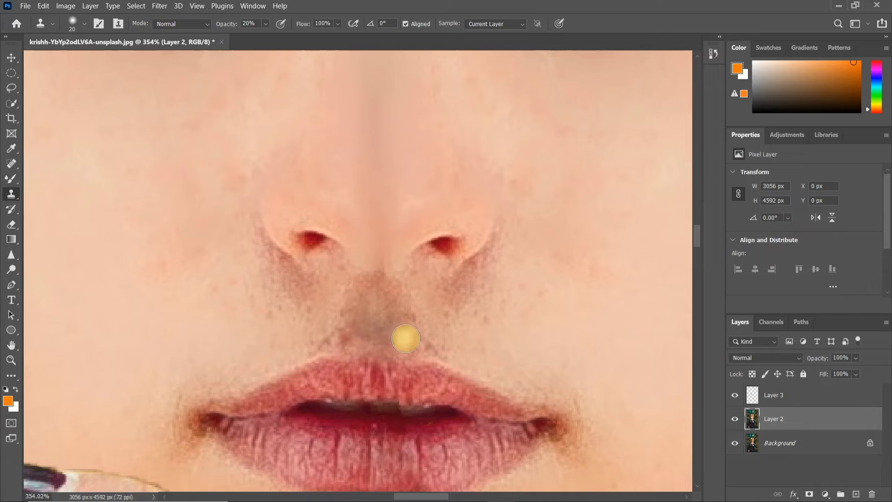
mouse_move(409, 343)
mouse_down()
mouse_move(400, 309)
mouse_move(407, 339)
mouse_move(393, 311)
mouse_move(408, 338)
mouse_move(401, 299)
mouse_move(387, 283)
mouse_up()
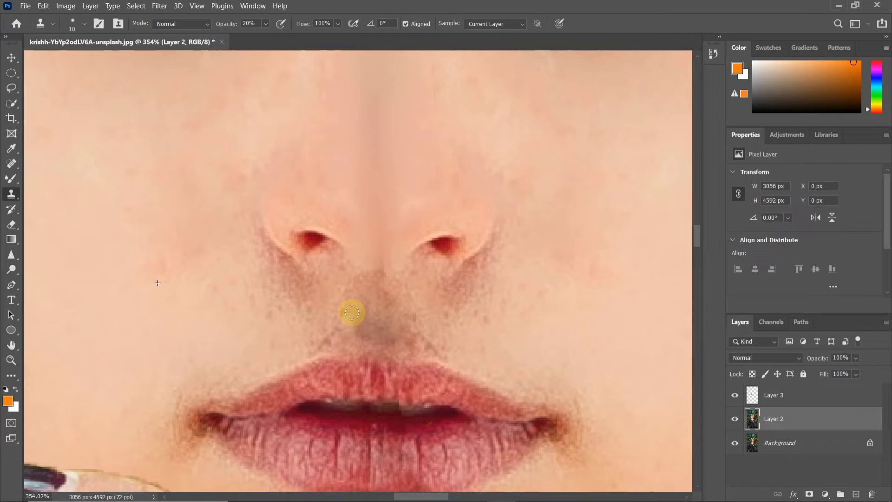
mouse_move(361, 326)
mouse_down()
mouse_move(387, 341)
mouse_move(387, 317)
mouse_up()
- Examine the retouched area above the lips and the face as a whole for visible seams
scroll(388, 300, down, 5)
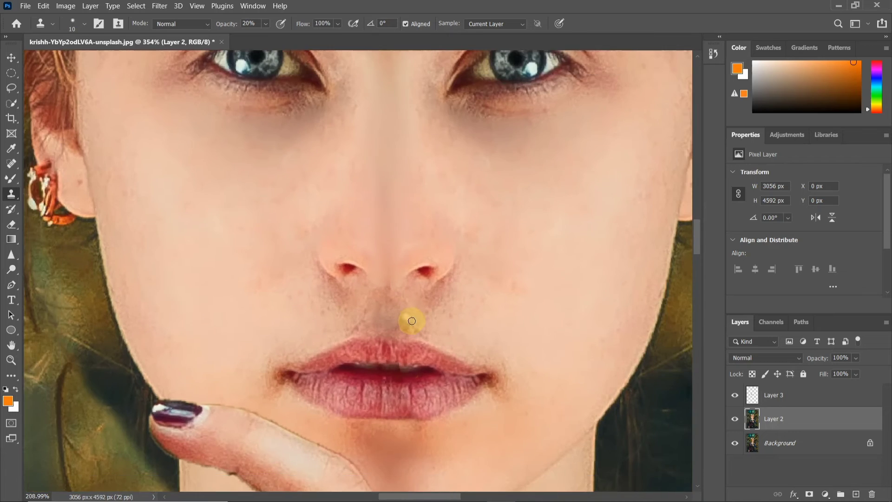
drag(454, 278, 417, 328)
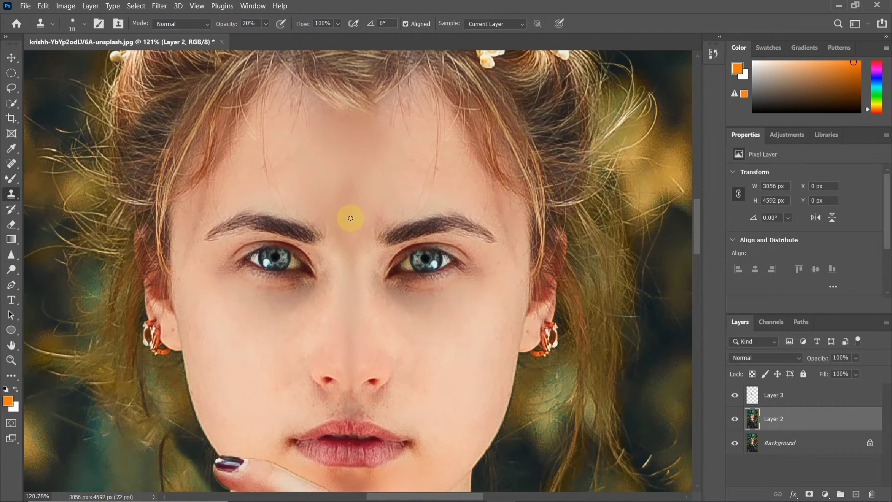
scroll(350, 218, down, 3)
drag(418, 319, 410, 283)
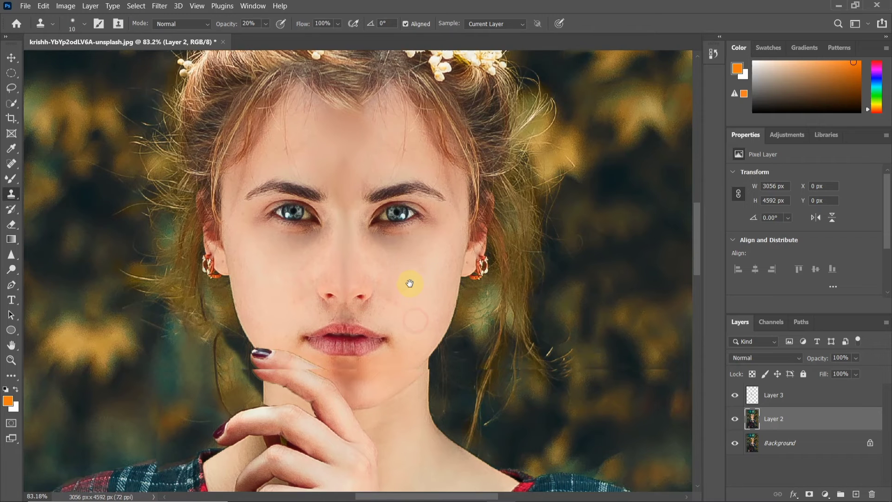
scroll(360, 303, up, 1)
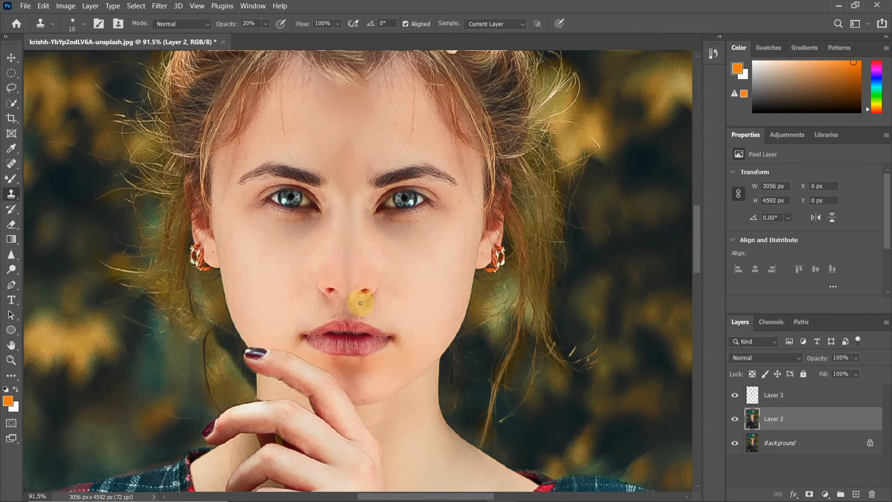
scroll(360, 303, up, 5)
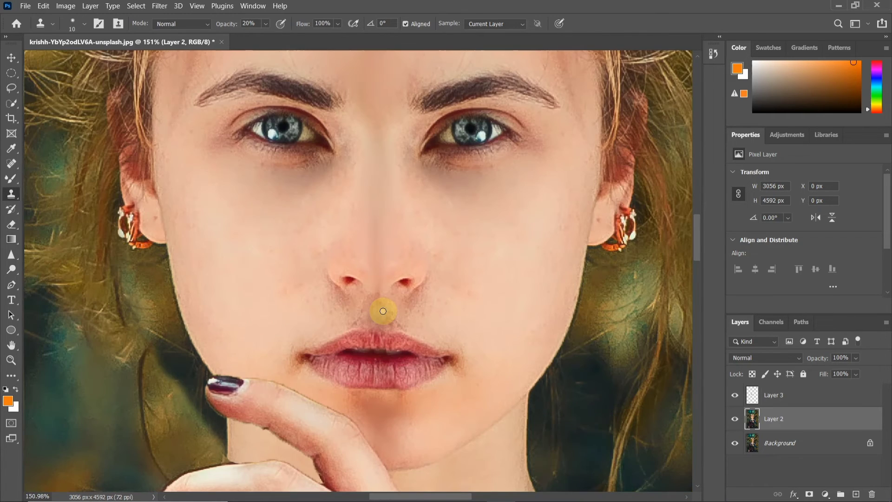
scroll(383, 311, up, 2)
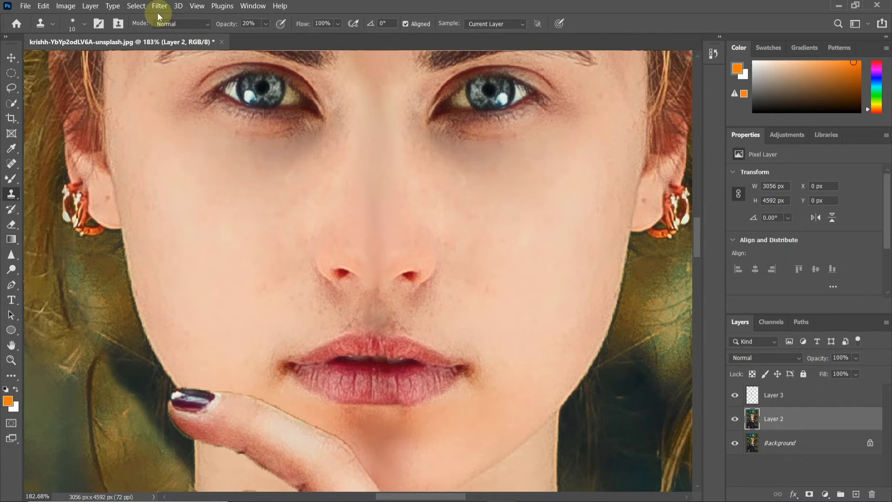
- Convert Layer 2 and Layer 3 together into one smart object
shift+click(771, 395)
right_click(770, 394)
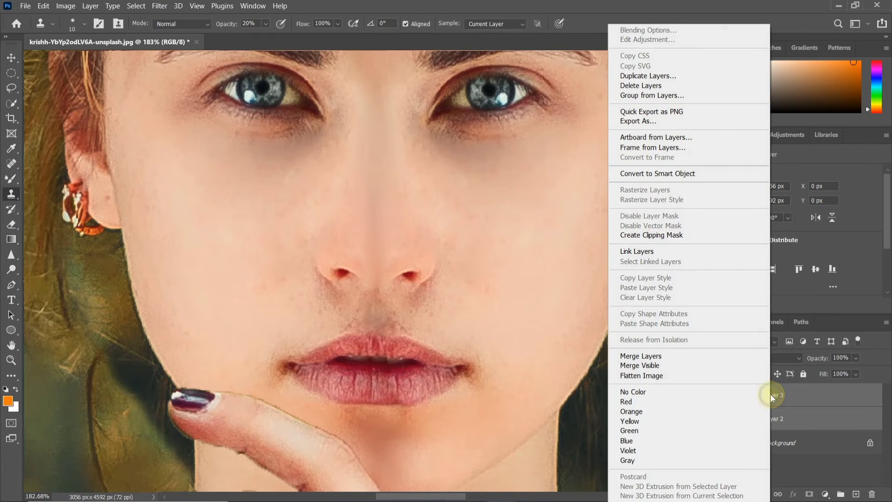
click(678, 174)
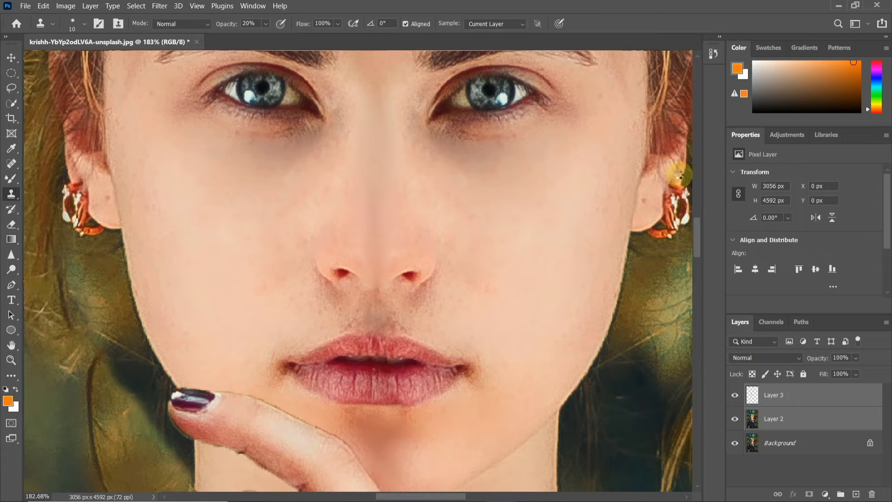
- Start the Reduce Noise filter on the smart object with Preserve Details at 6% and Strength at 5
click(164, 5)
mouse_move(261, 178)
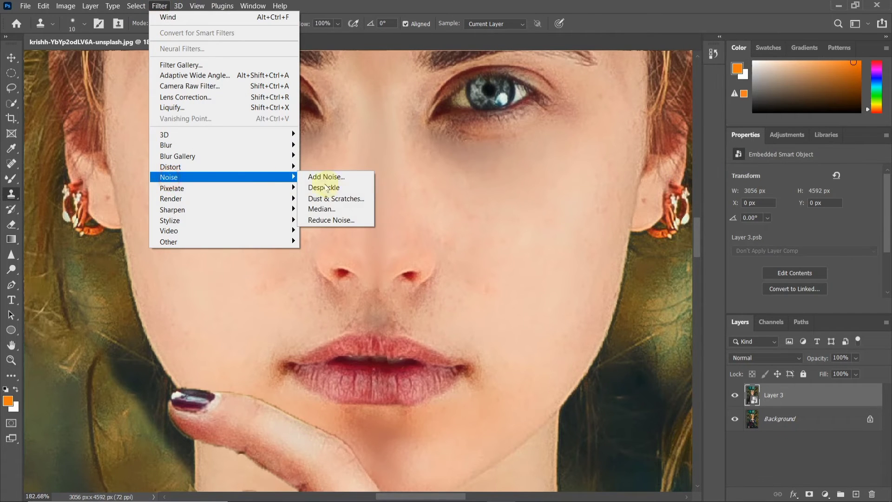
click(333, 209)
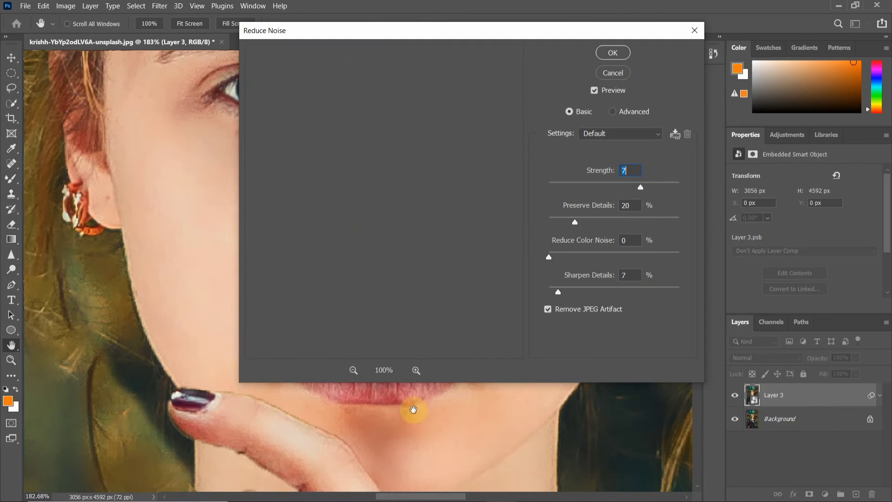
drag(413, 410, 213, 415)
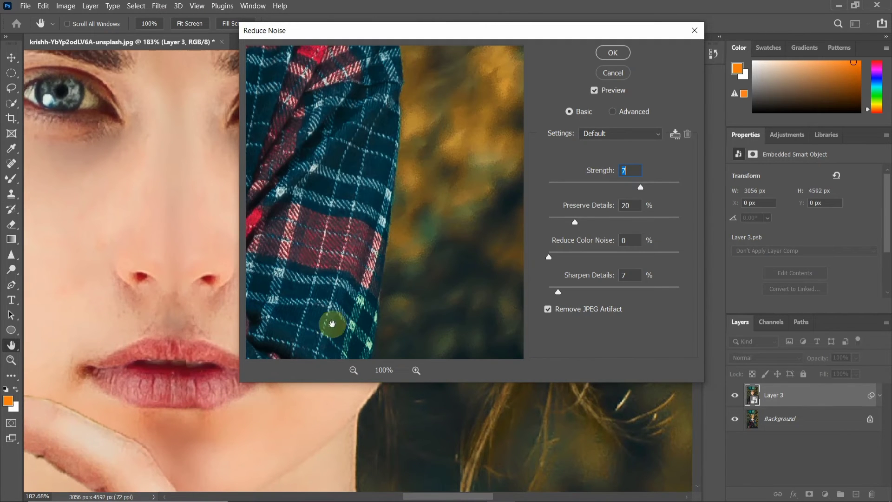
drag(576, 223, 560, 226)
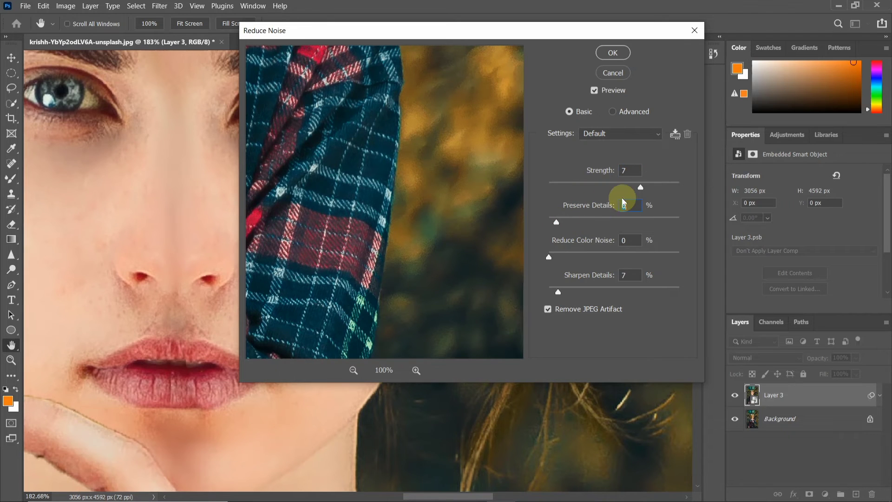
drag(641, 185, 615, 185)
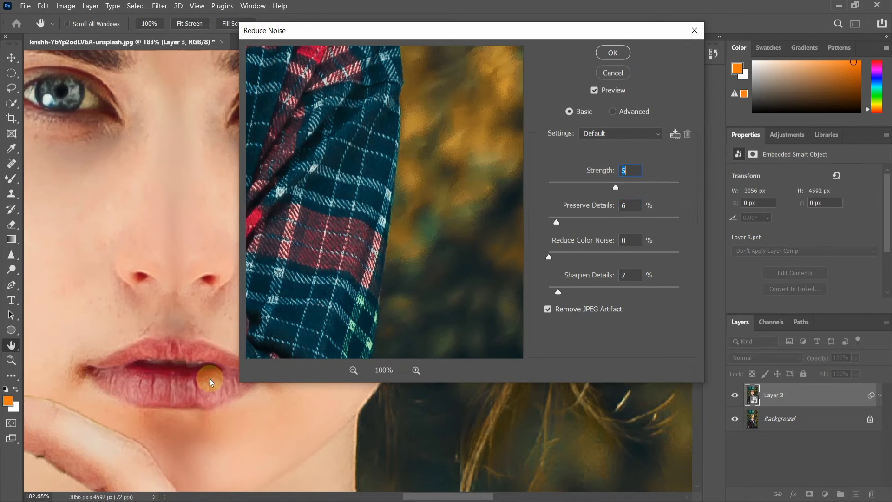
- Check the nose and lips in the Reduce Noise preview at 300% and apply the filter
click(181, 310)
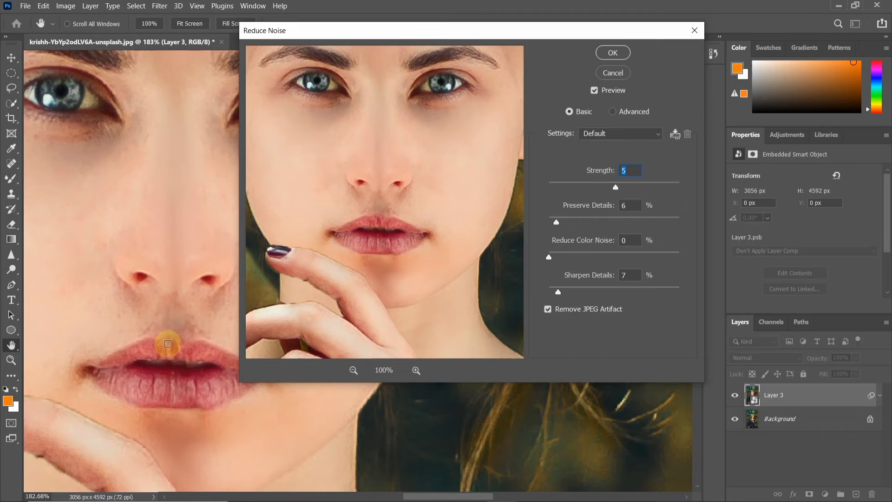
click(415, 371)
click(414, 370)
drag(404, 273, 411, 258)
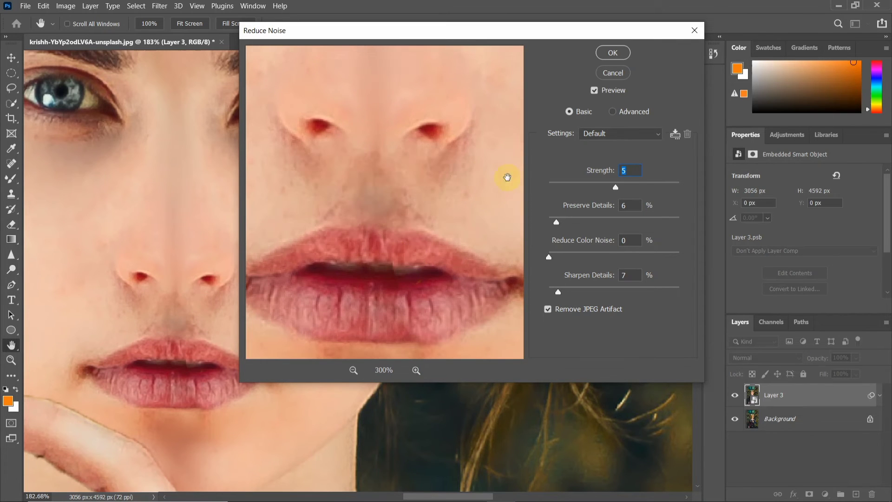
click(611, 56)
key(s)
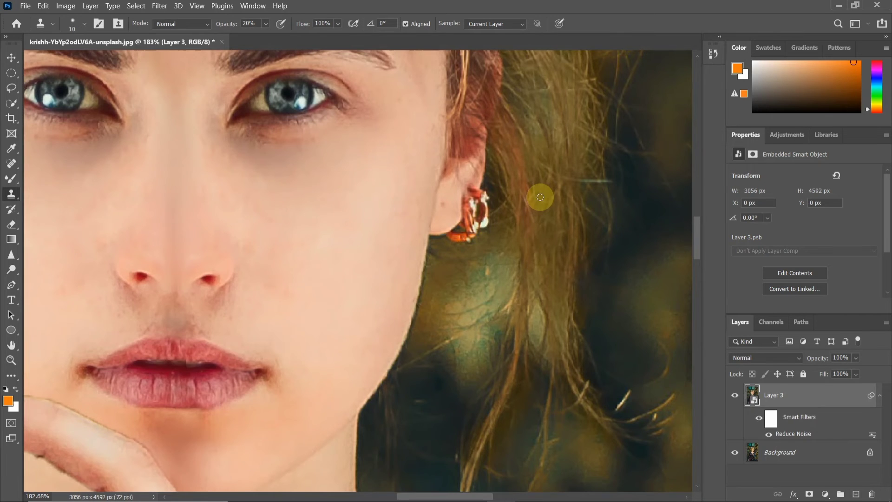
- Examine the whole portrait, including the face, hair and background, at several magnifications after the noise reduction
scroll(540, 198, down, 10)
drag(546, 182, 543, 237)
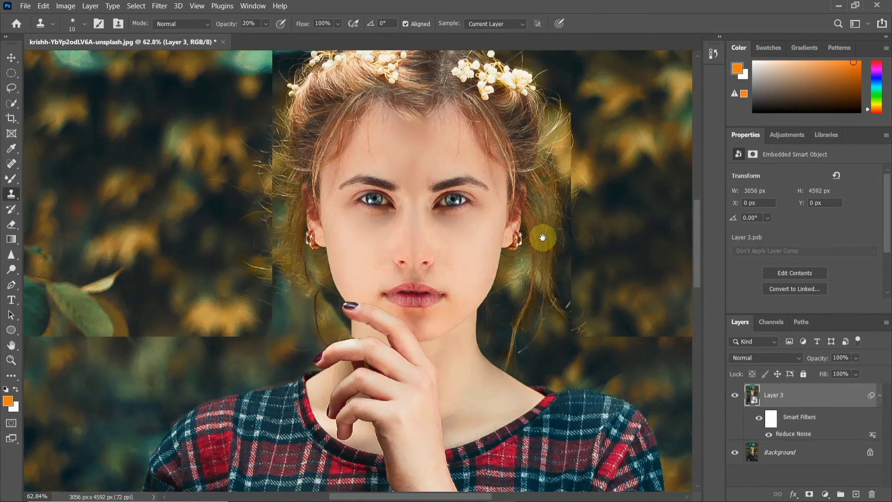
scroll(542, 237, down, 4)
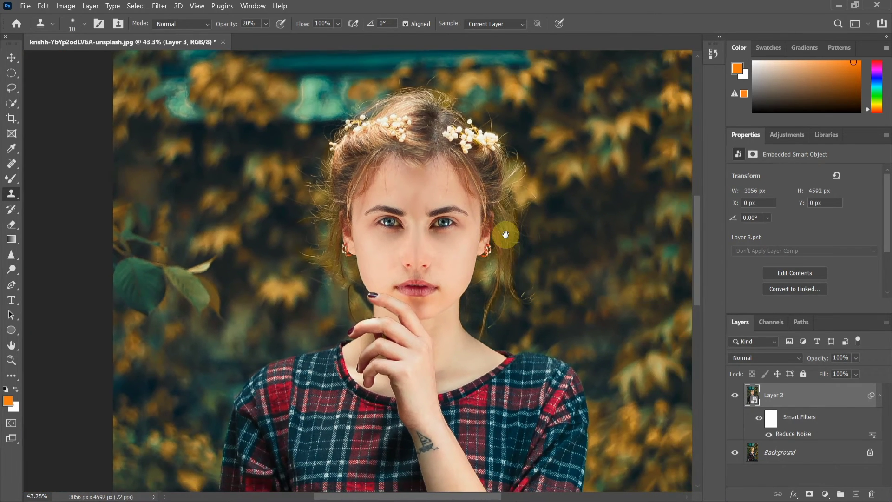
drag(494, 229, 479, 219)
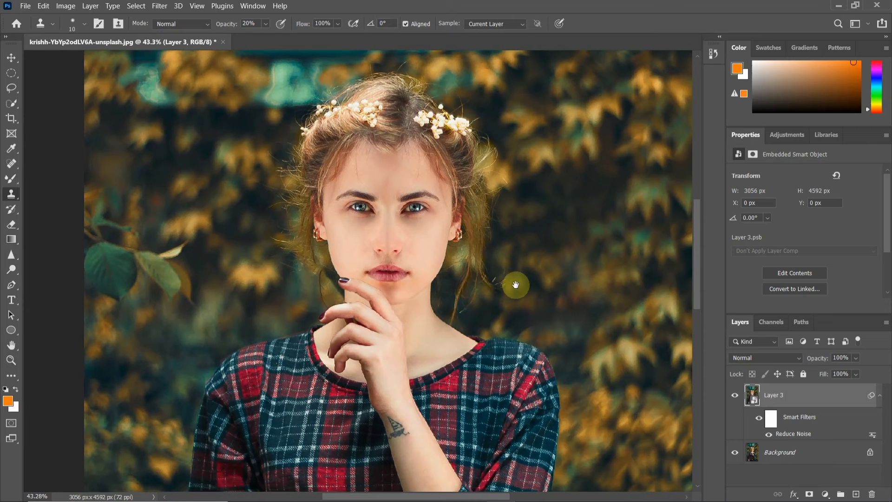
scroll(477, 253, down, 3)
drag(491, 266, 457, 265)
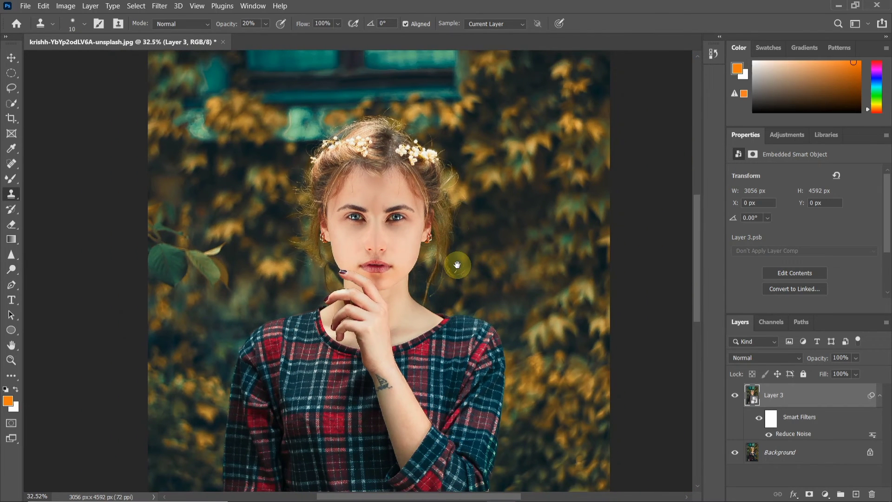
scroll(457, 265, up, 5)
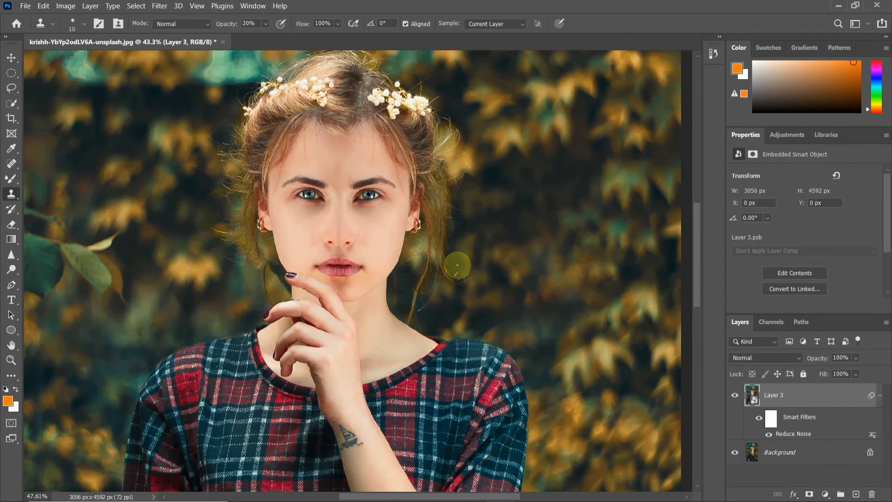
scroll(457, 265, up, 1)
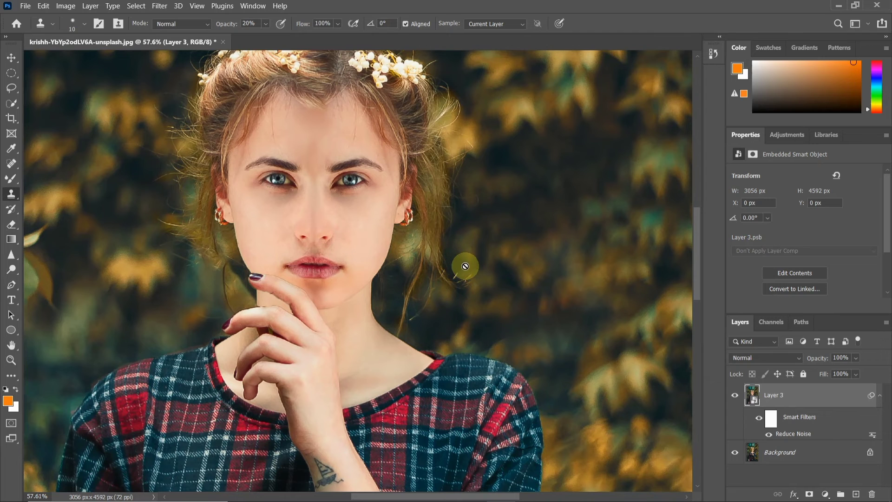
drag(436, 224, 459, 243)
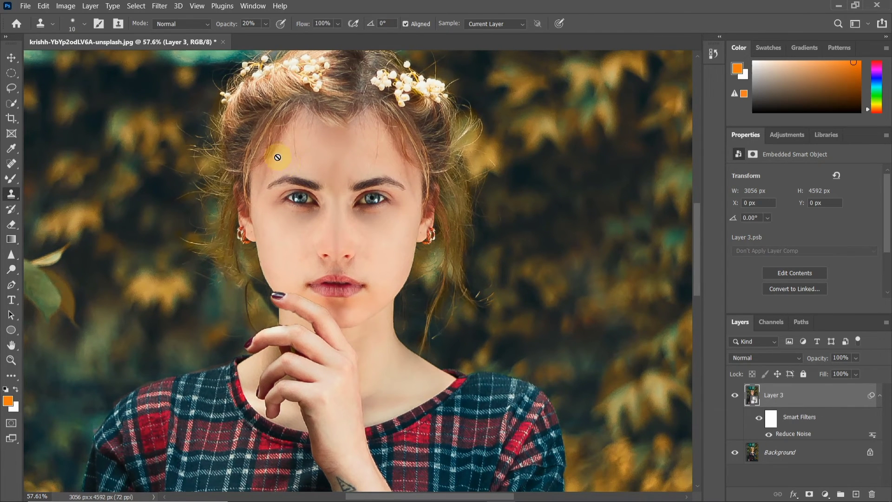
scroll(188, 88, down, 3)
drag(295, 190, 326, 206)
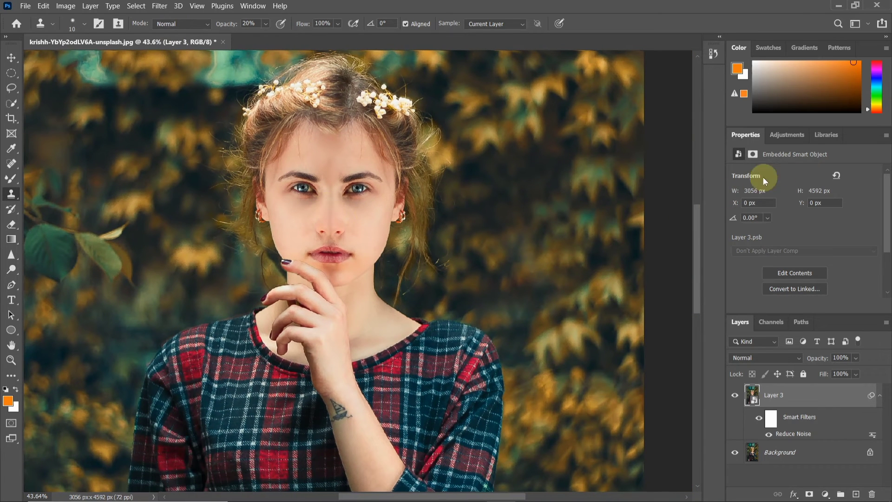
- Add a Brightness/Contrast adjustment layer clipped to Layer 3 and lower its contrast to -5
click(788, 135)
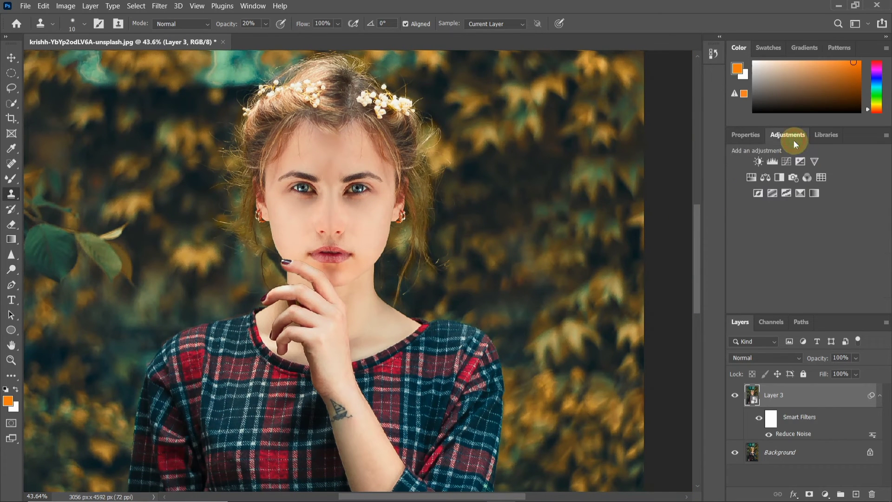
click(762, 159)
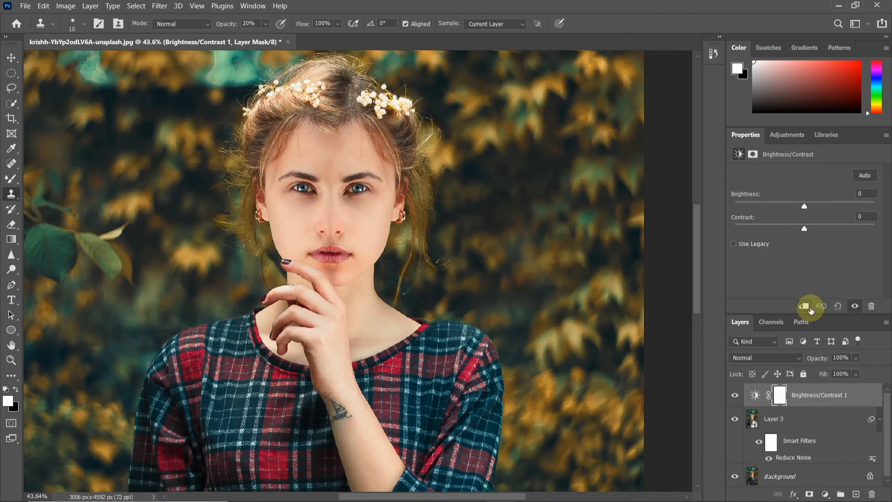
click(811, 311)
drag(804, 228, 803, 231)
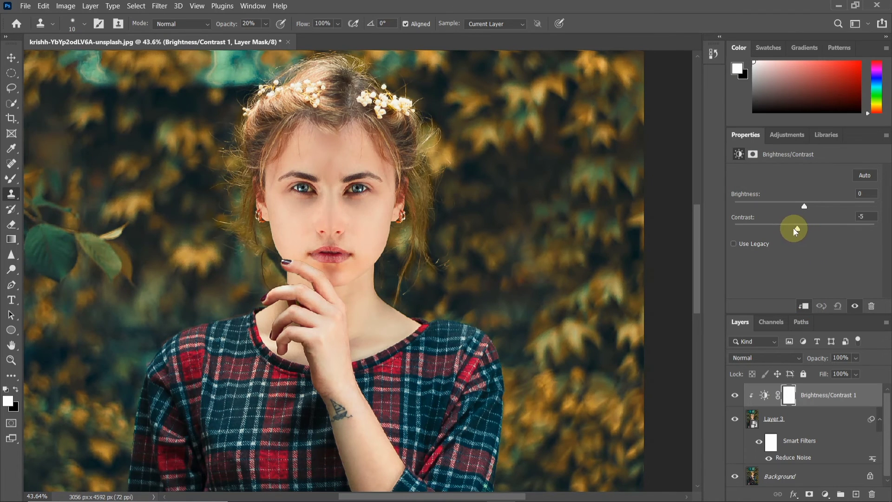
drag(812, 207, 804, 204)
- Add a Hue/Saturation adjustment layer clipped to Layer 3 with saturation at +10
click(786, 134)
click(775, 173)
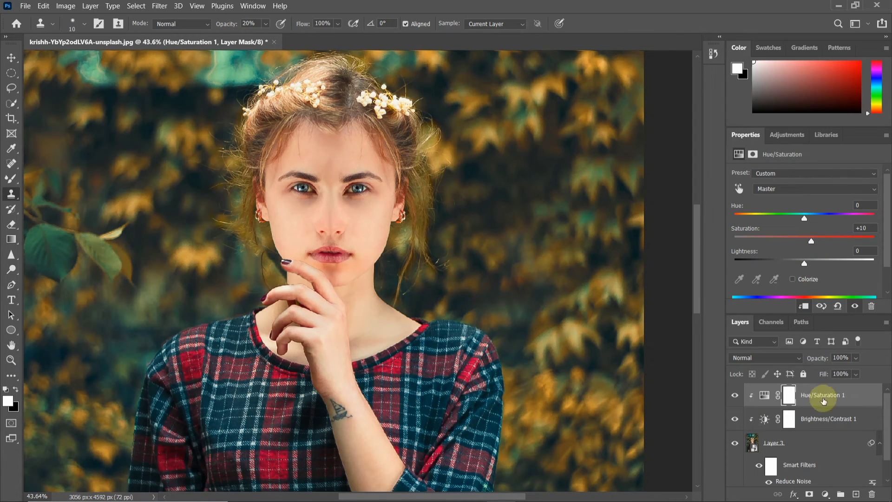
- Convert Layer 3 and its clipped Brightness/Contrast and Hue/Saturation adjustment layers into a single smart object
shift+click(811, 442)
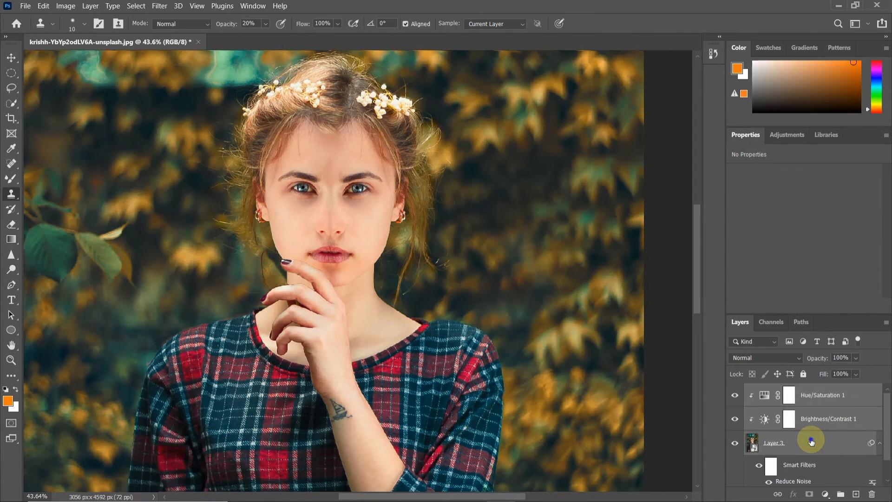
right_click(811, 442)
click(731, 112)
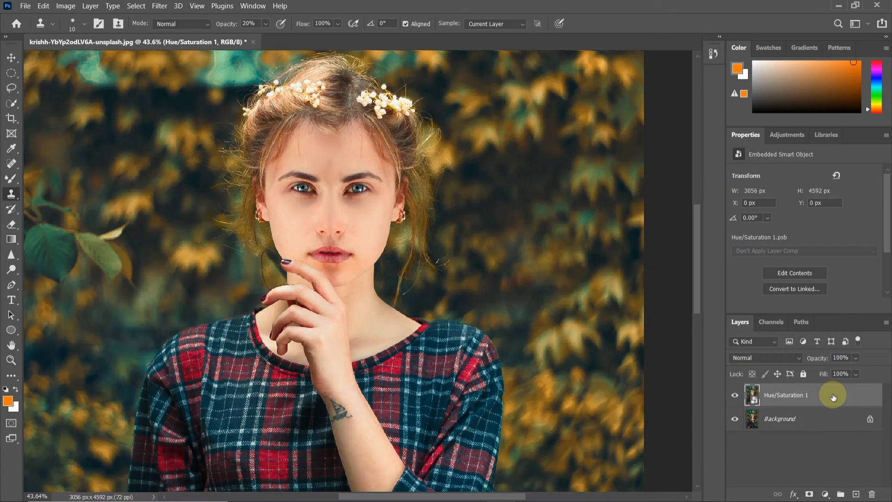
- Add a Selective Color adjustment layer above the smart object and adjust the colour balance and black of its Reds
click(785, 135)
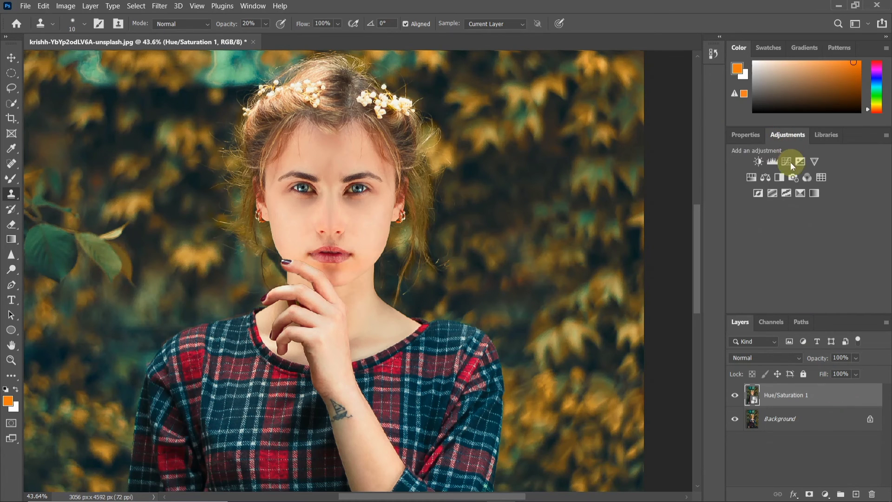
click(800, 192)
scroll(600, 223, down, 2)
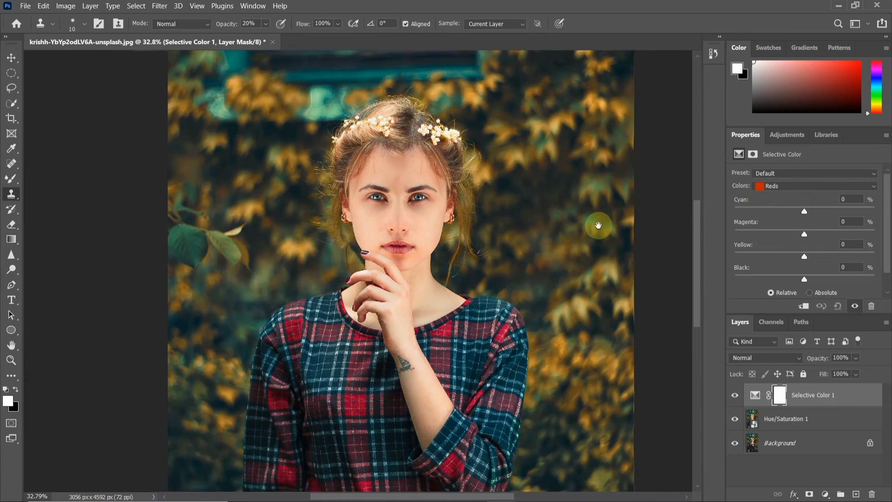
drag(805, 211, 808, 258)
mouse_move(804, 278)
mouse_down()
mouse_move(777, 276)
mouse_move(797, 275)
mouse_up()
- Set the Selective Color Yellows to Cyan -42, Magenta +2 and Yellow -1, with the adjustment clipped to the smart object below
click(789, 186)
click(786, 205)
drag(804, 211, 806, 256)
click(806, 256)
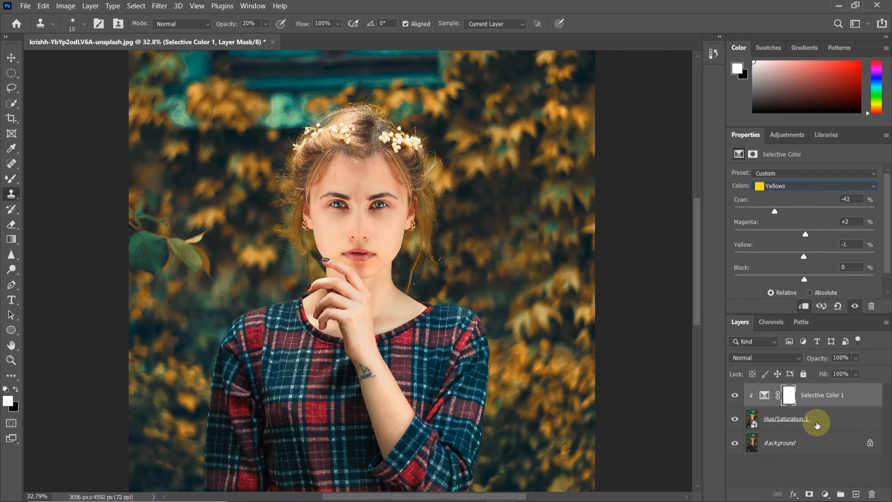
- Convert the Selective Color adjustment and the Hue/Saturation 1 smart object together into one smart object
right_click(827, 421)
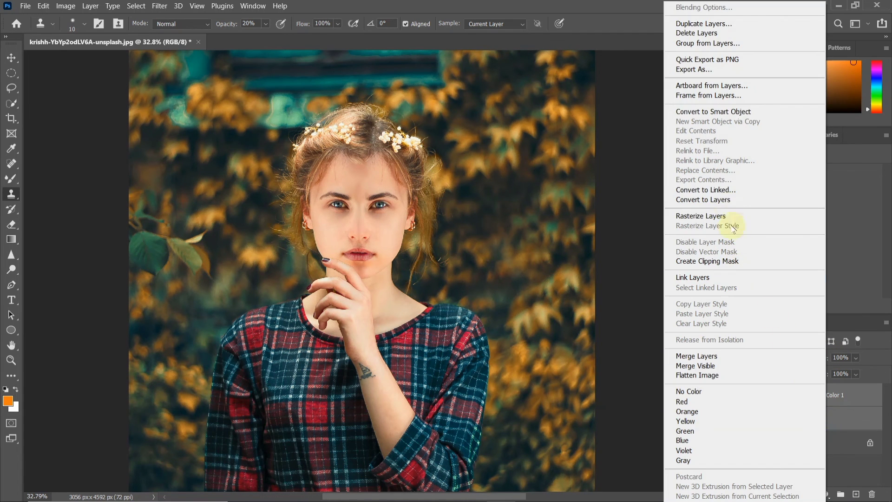
click(729, 111)
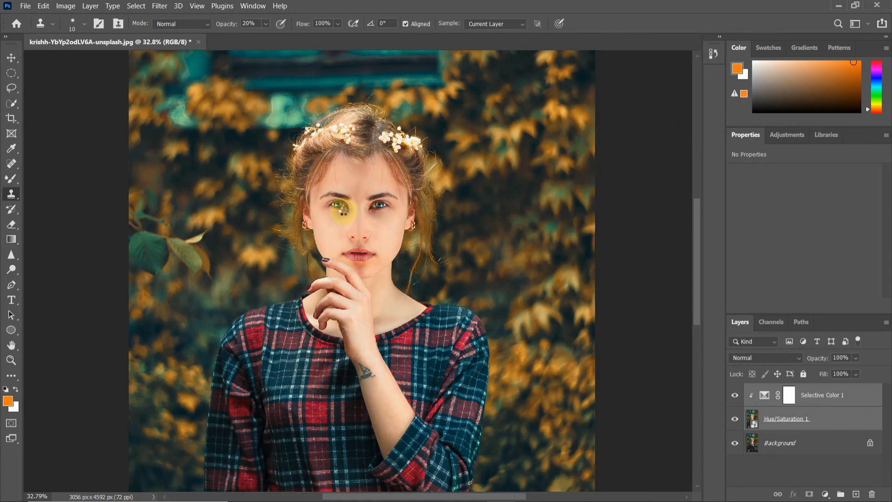
- Compare the retouched face with the original close up by toggling the Selective Color 1 layer's visibility, leaving it visible
scroll(345, 209, up, 5)
scroll(344, 209, up, 3)
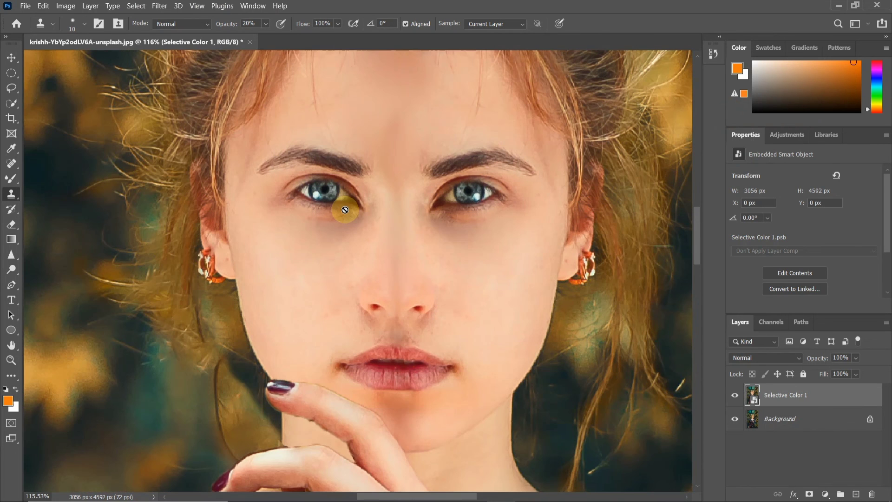
drag(553, 258, 503, 280)
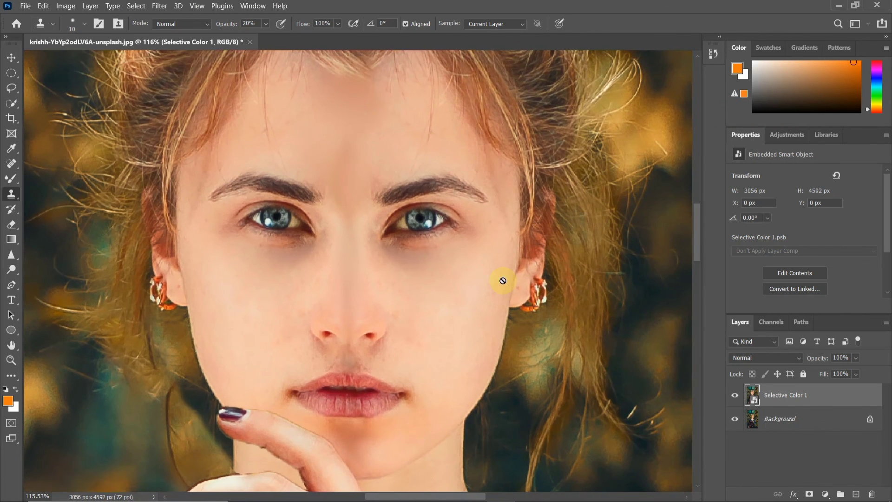
click(736, 396)
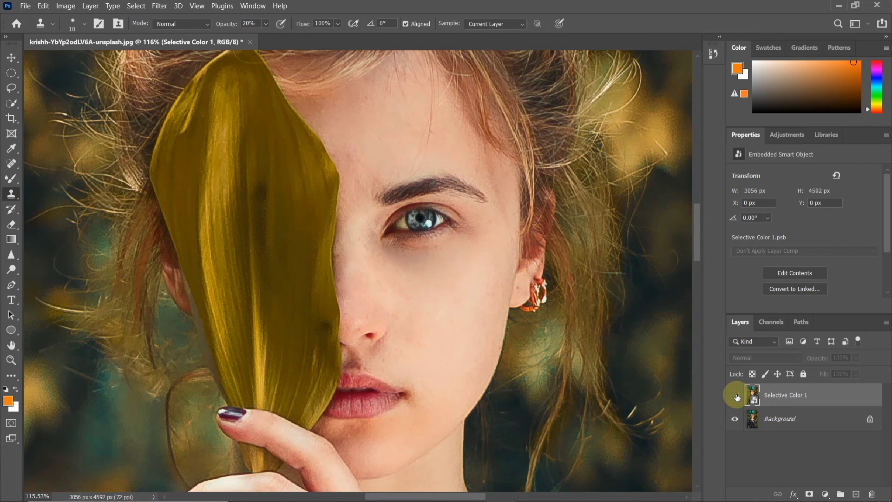
click(735, 396)
click(736, 396)
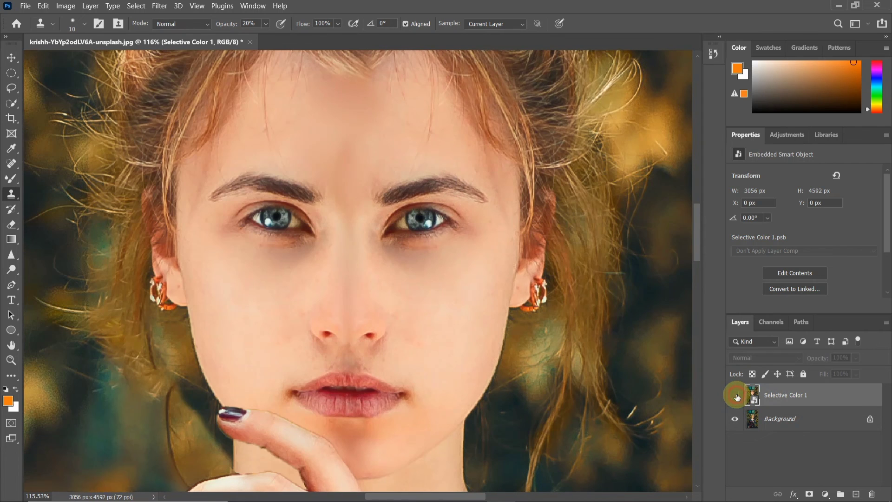
click(736, 396)
scroll(603, 287, down, 6)
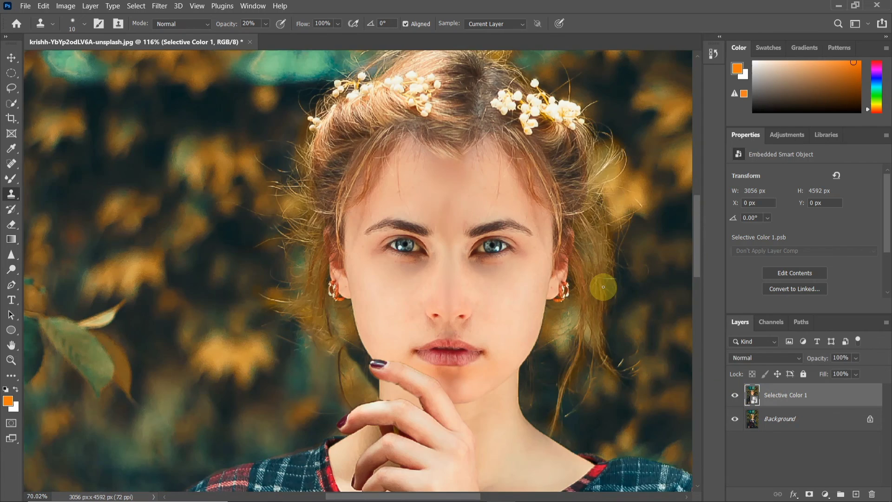